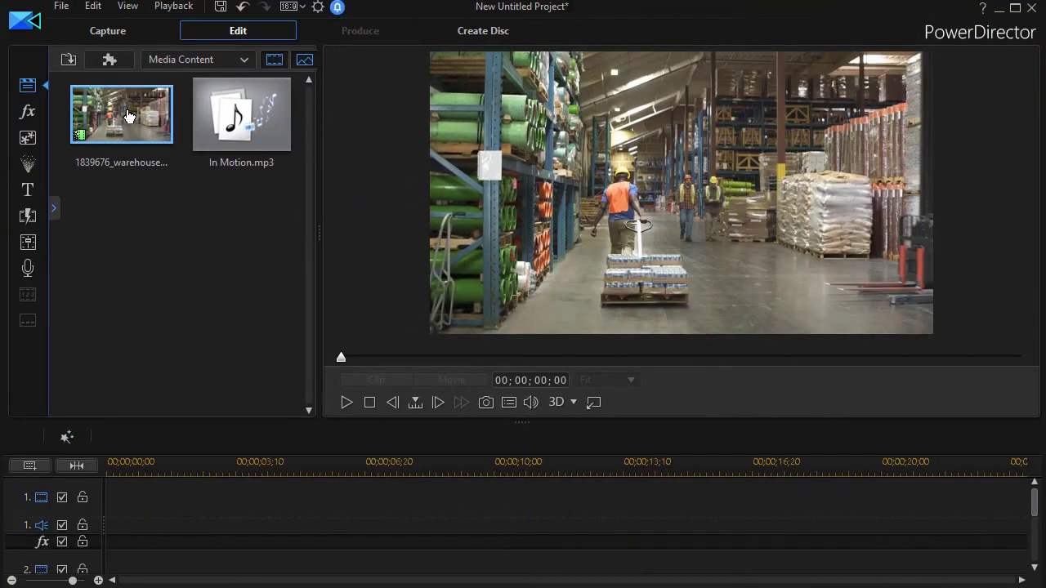
Step: Place the warehouse machinery clip on video track 1 at the very start of the timeline
left_click_drag(136, 117, 86, 521)
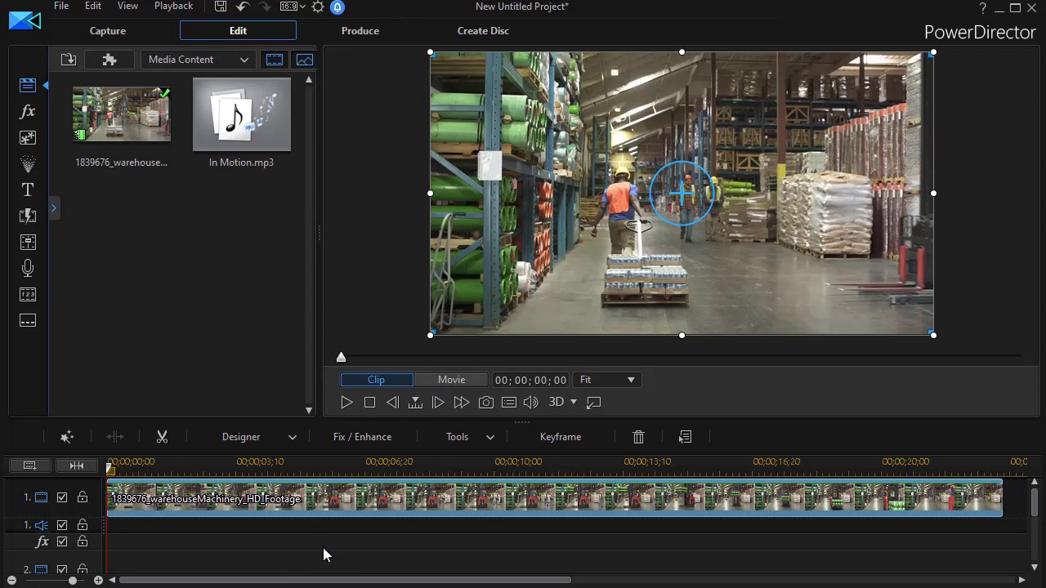
mouse_move(1035, 495)
left_mouse_down()
mouse_move(1041, 523)
mouse_move(1035, 495)
left_mouse_up()
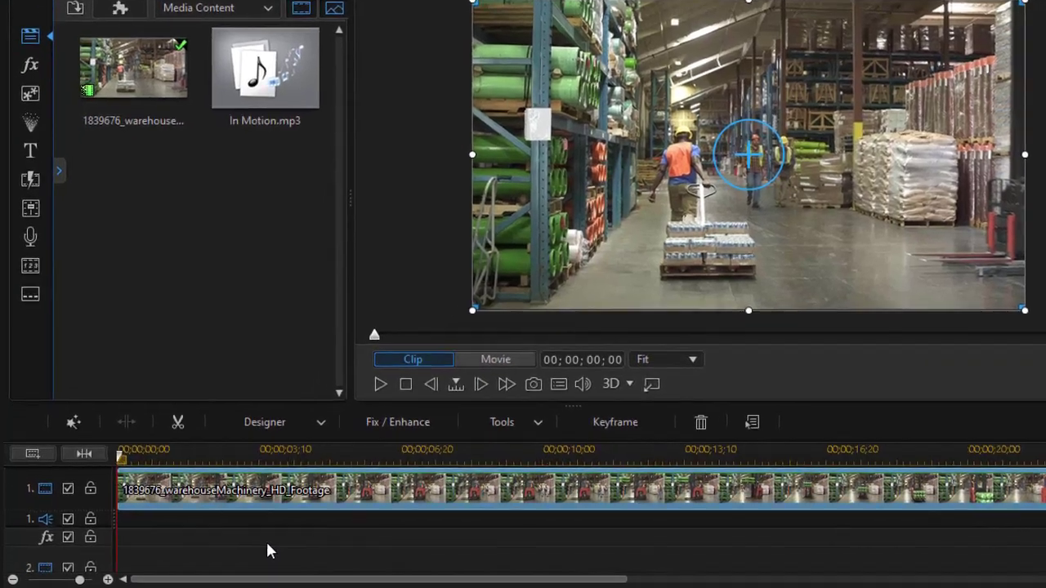
Step: Add 1 video track below Track 2, with 0 audio and 0 effect tracks
right_click(244, 548)
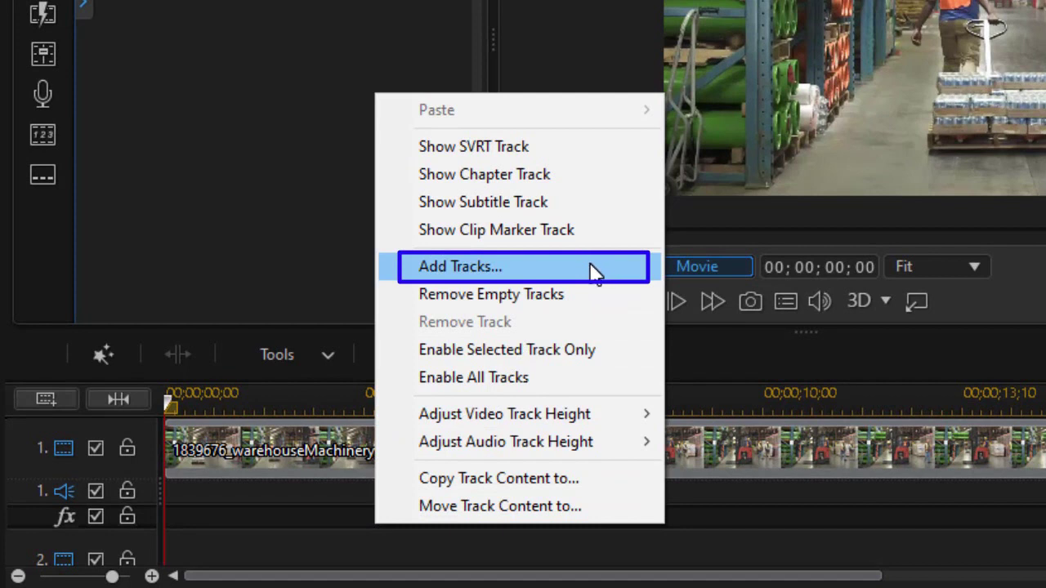
left_click(587, 273)
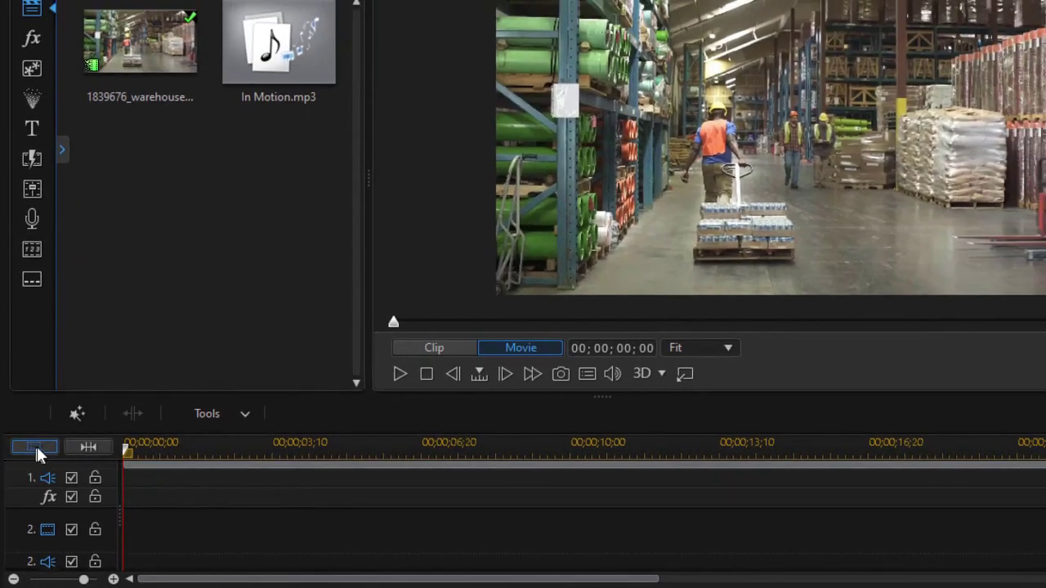
left_click(45, 401)
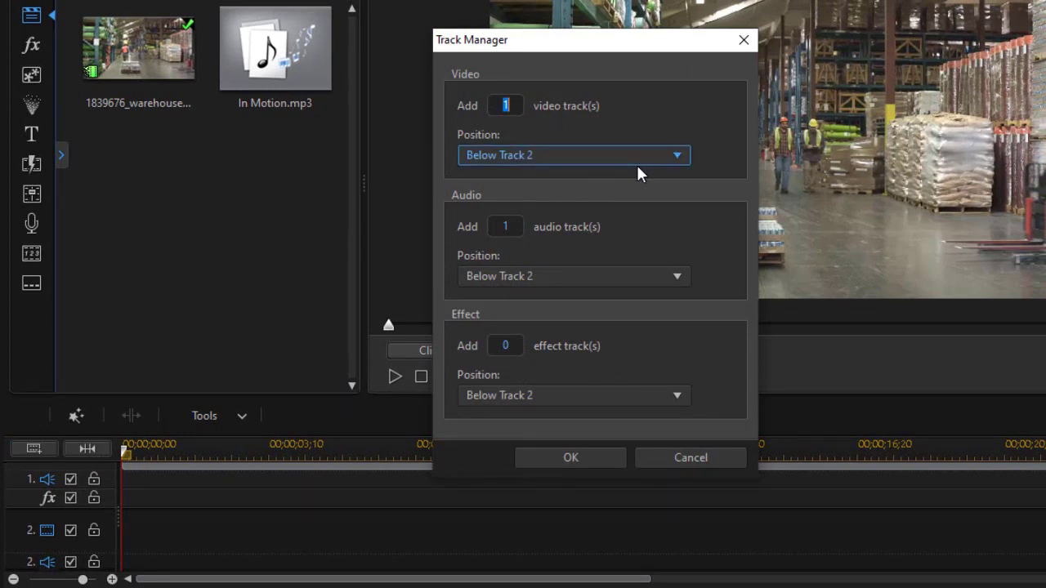
double_click(510, 226)
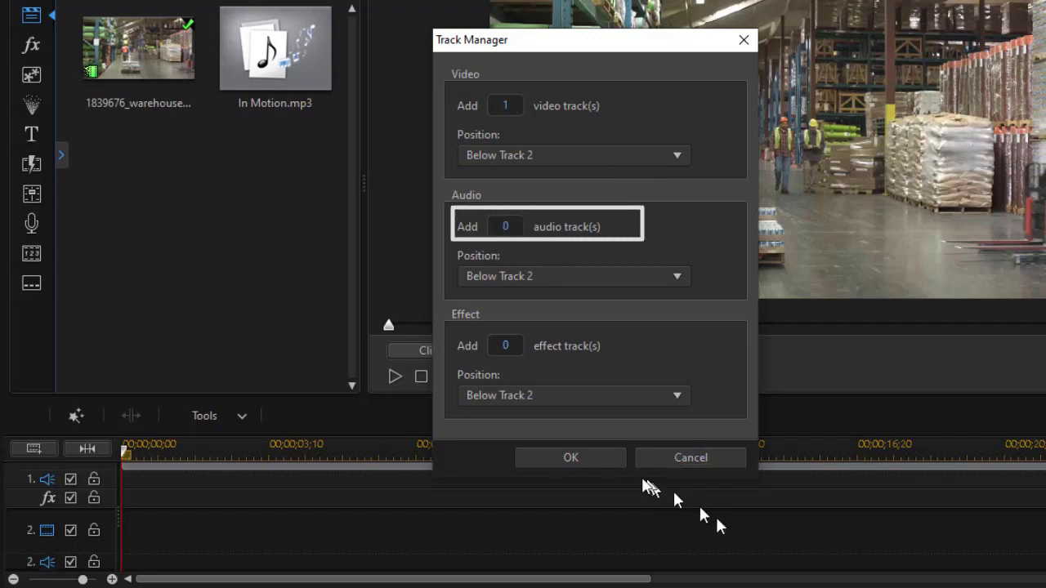
left_click(591, 456)
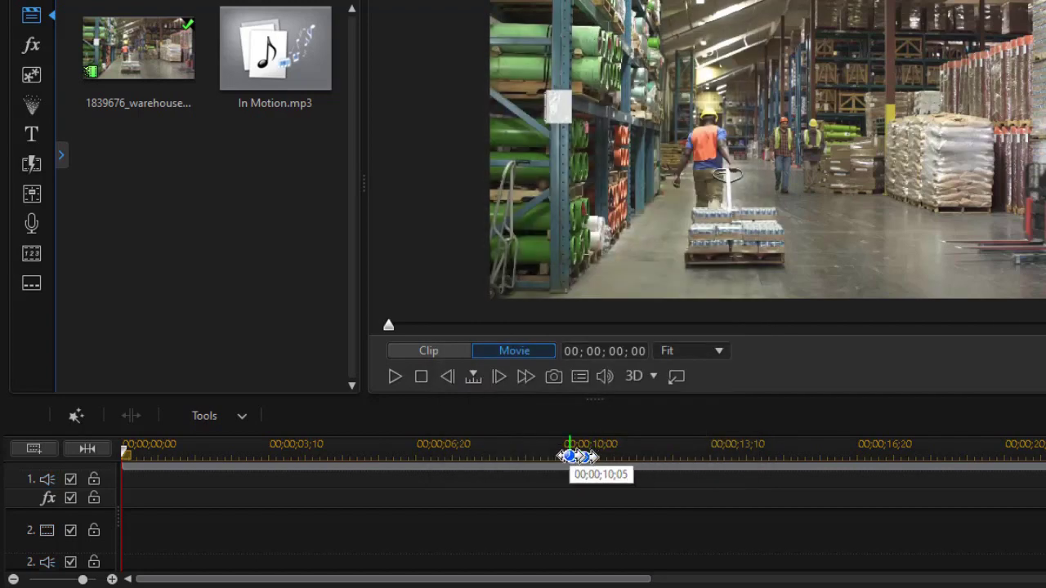
Step: Put the warehouse clip on video track 3 from the start and briefly preview it
left_click_drag(124, 47, 122, 546)
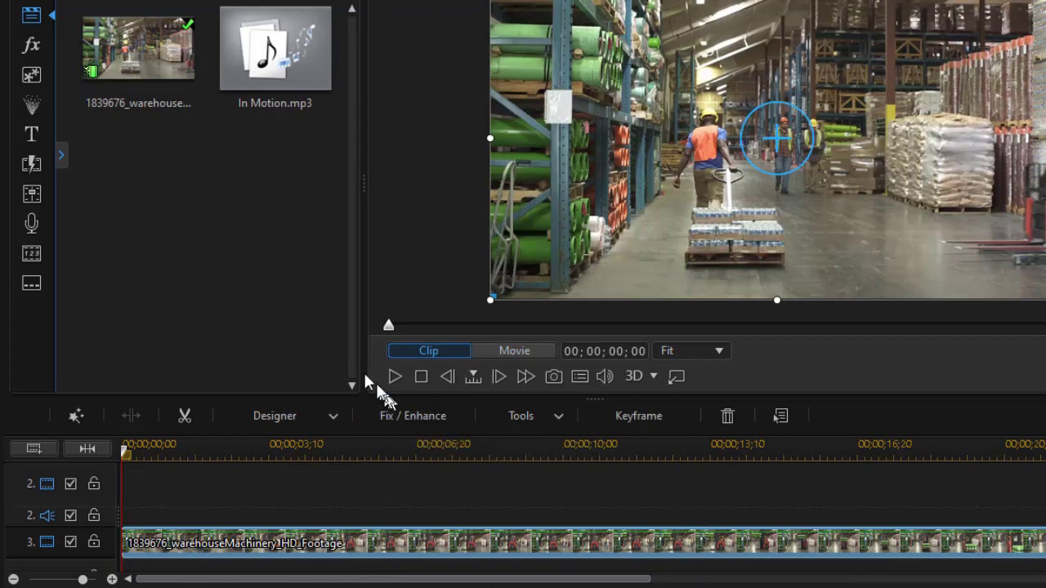
left_click(397, 380)
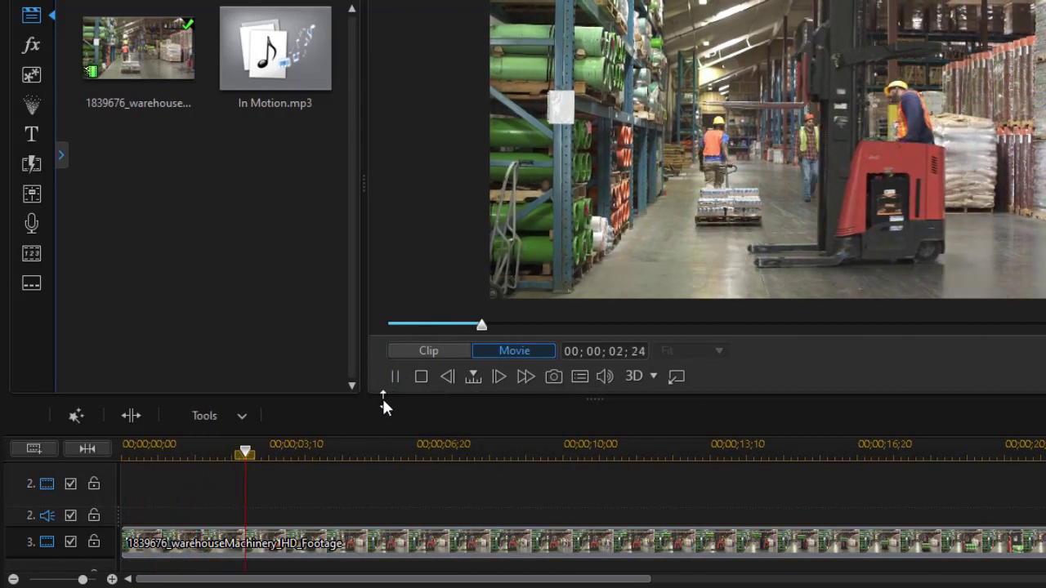
left_click(421, 377)
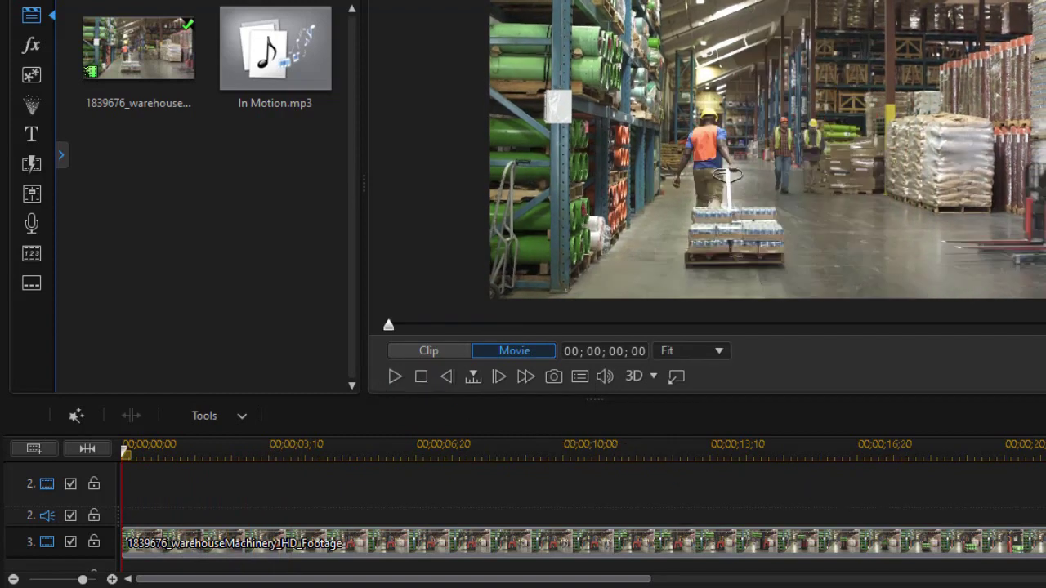
scroll(572, 515, "up", 3)
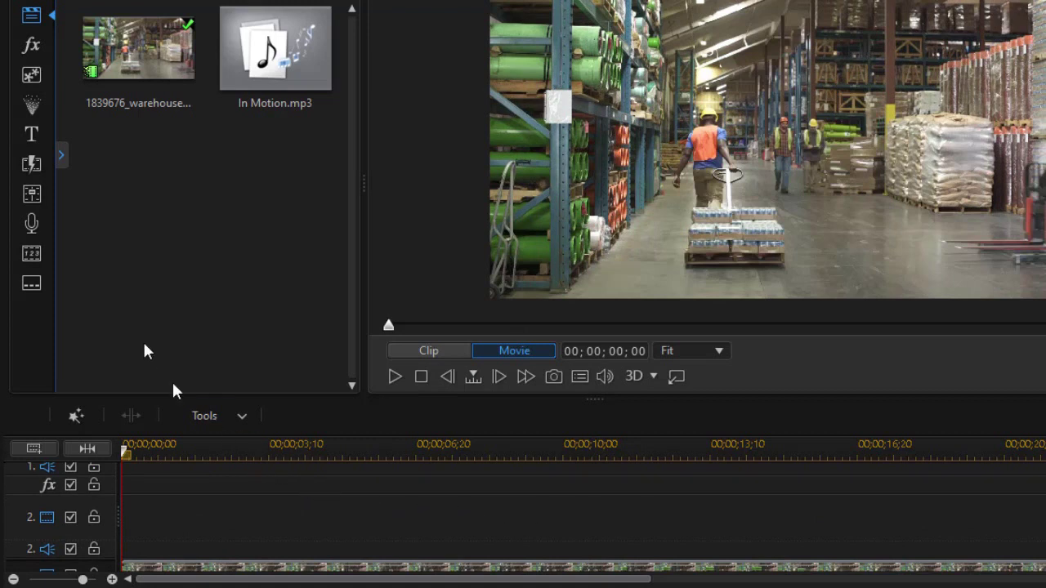
Step: Drag the Default 'My Title' template from All Content titles onto track 2
left_click(30, 133)
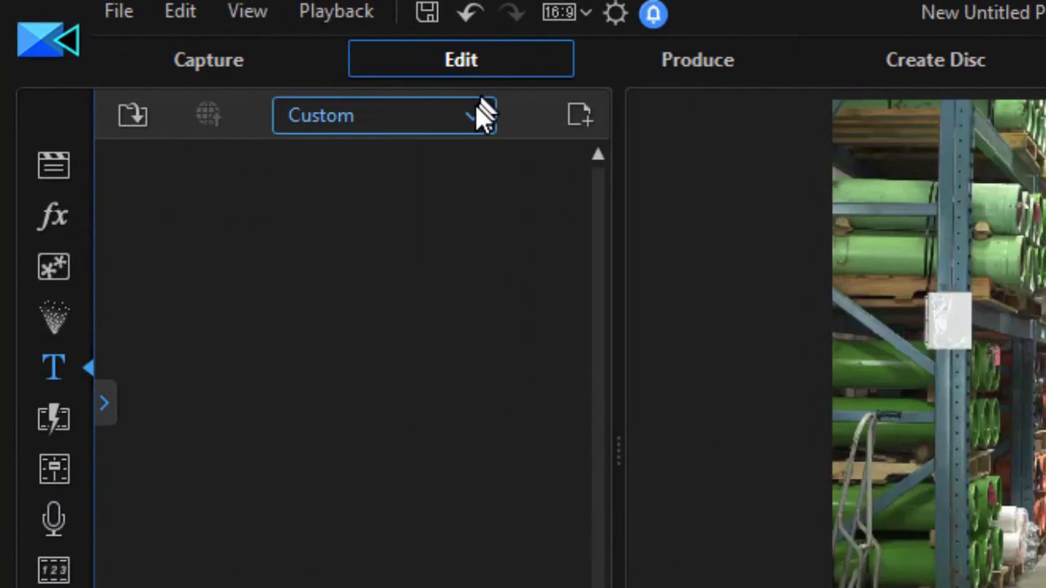
left_click(264, 17)
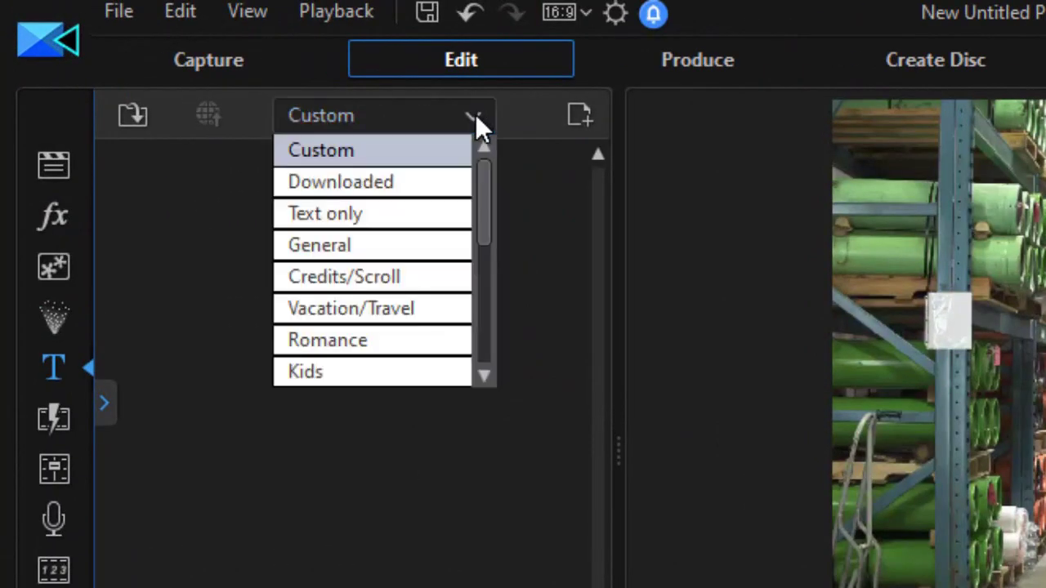
scroll(485, 164, "up", 1)
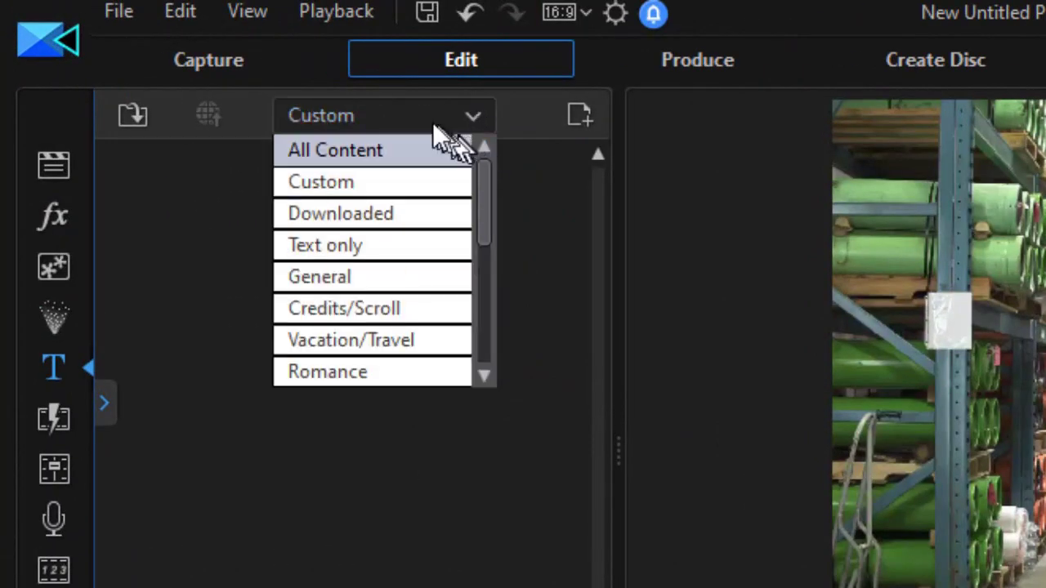
left_click(412, 152)
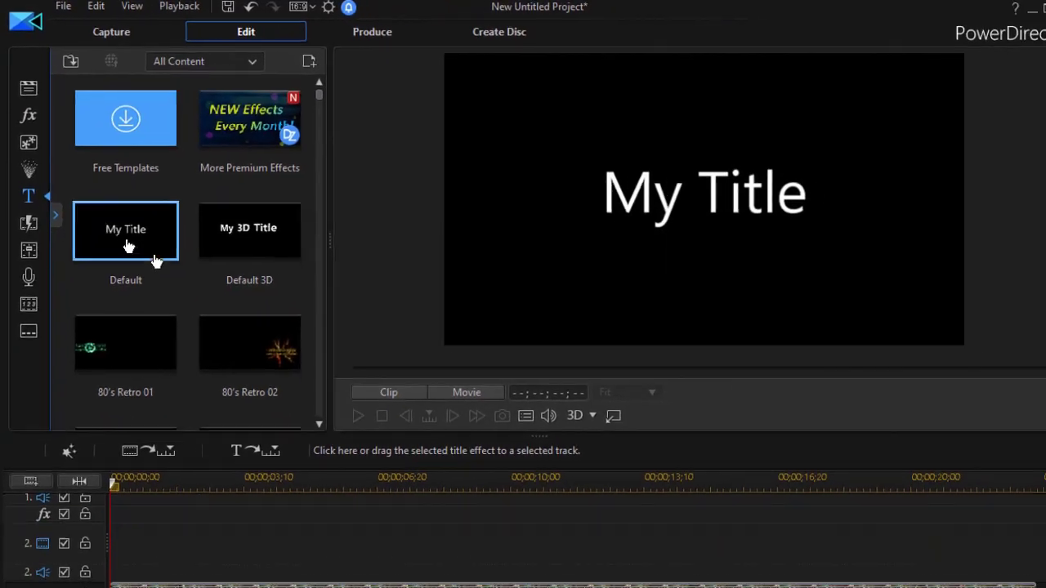
left_click_drag(100, 233, 101, 560)
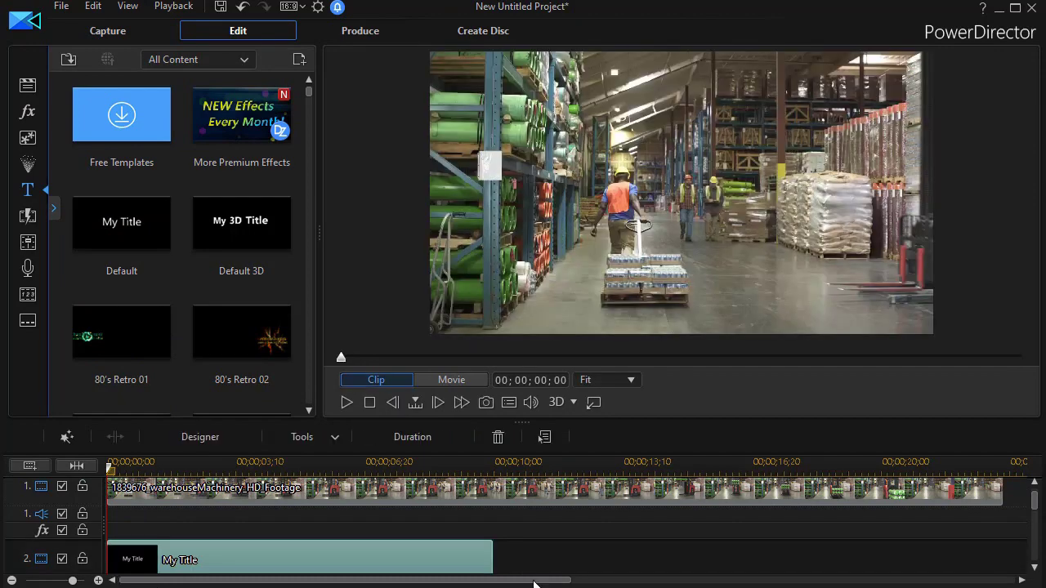
Step: Stretch the title clip to the footage's end and scrub back to where the forklift backs up
left_click_drag(491, 557, 995, 577)
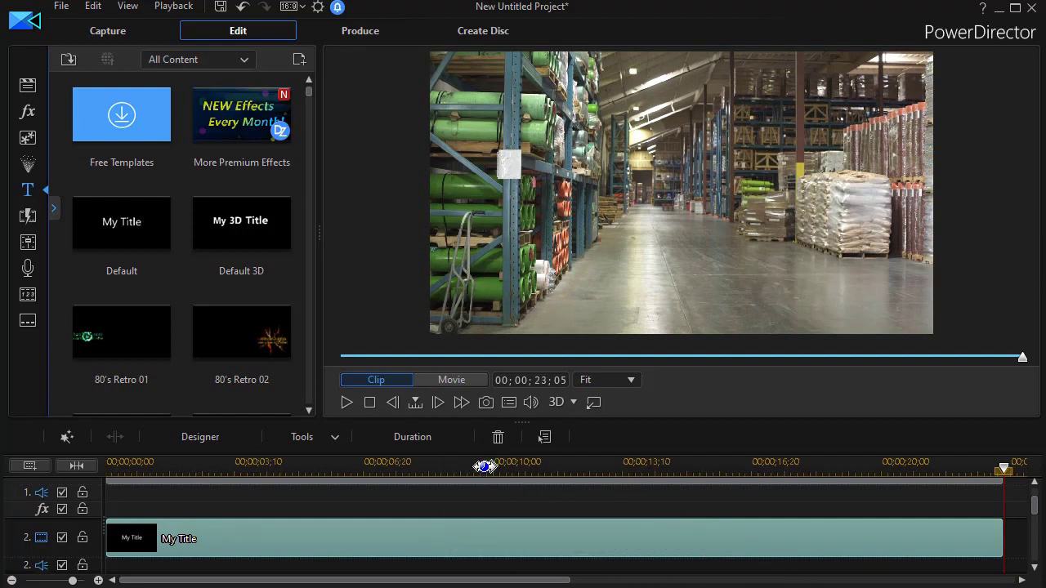
left_click(582, 469)
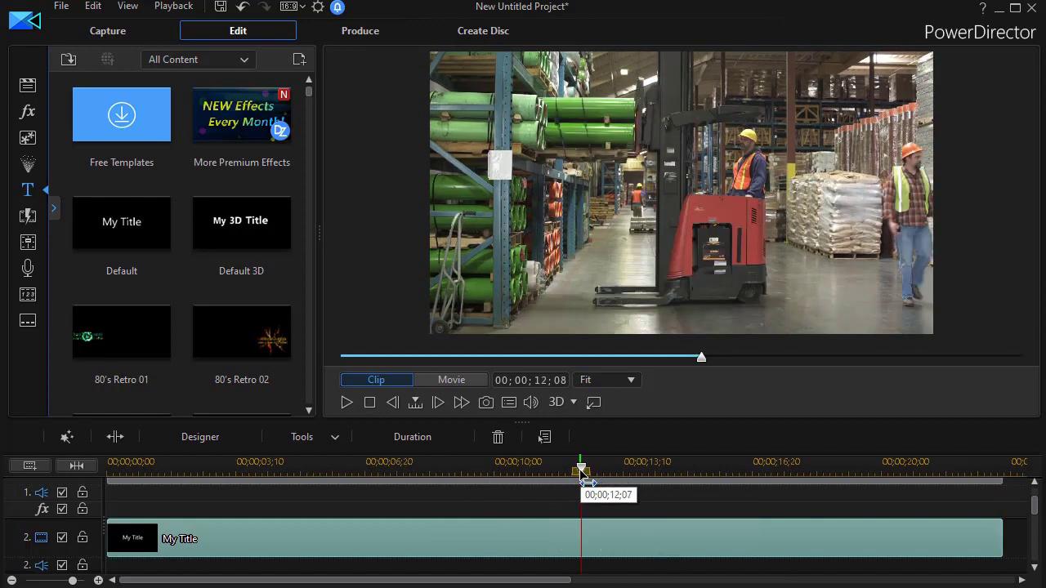
left_click_drag(583, 482, 516, 493)
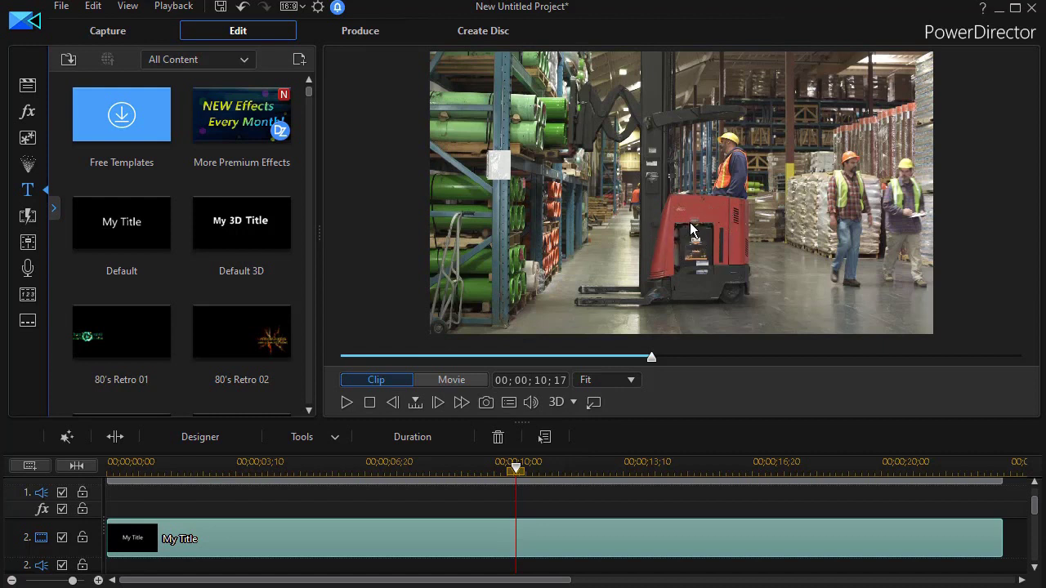
Step: Open the My Title clip in Title Designer at the forklift frame around 11 seconds
double_click(443, 544)
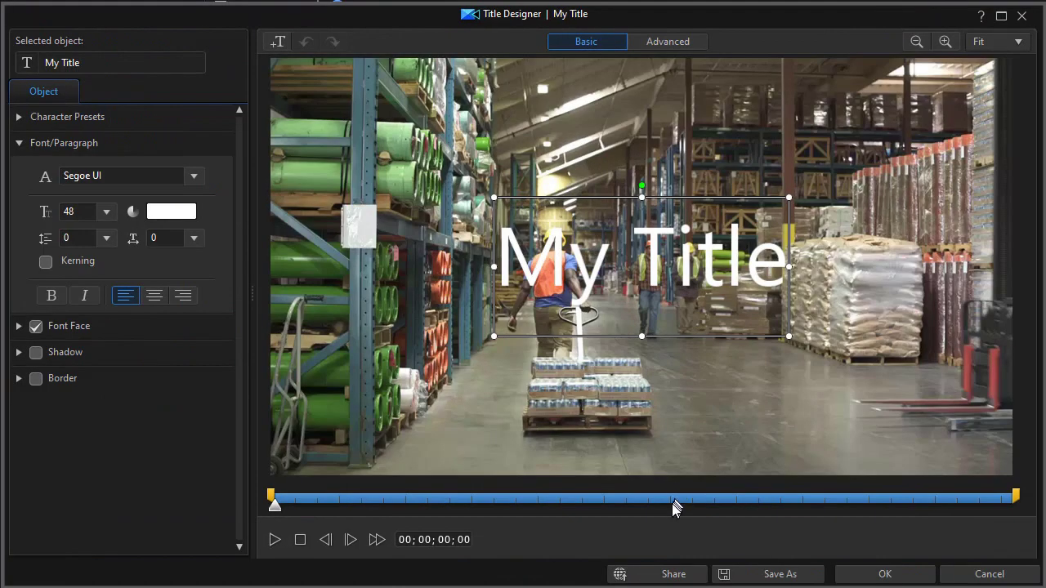
left_click(672, 508)
left_click_drag(672, 510, 617, 520)
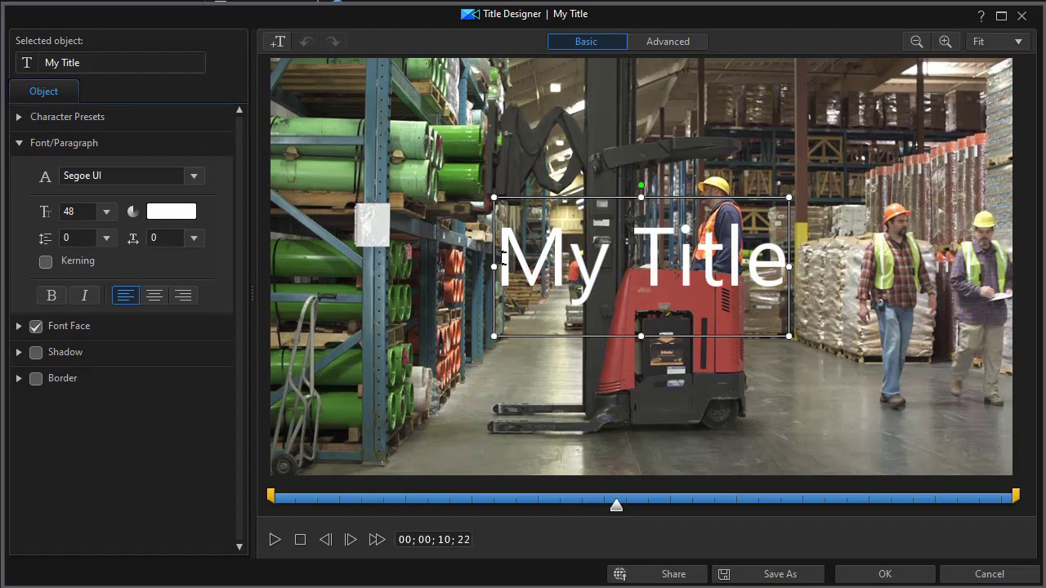
Step: Replace the title text with 'ACS' and 'Machinery' on two lines, then select it all
left_click_drag(503, 259, 813, 305)
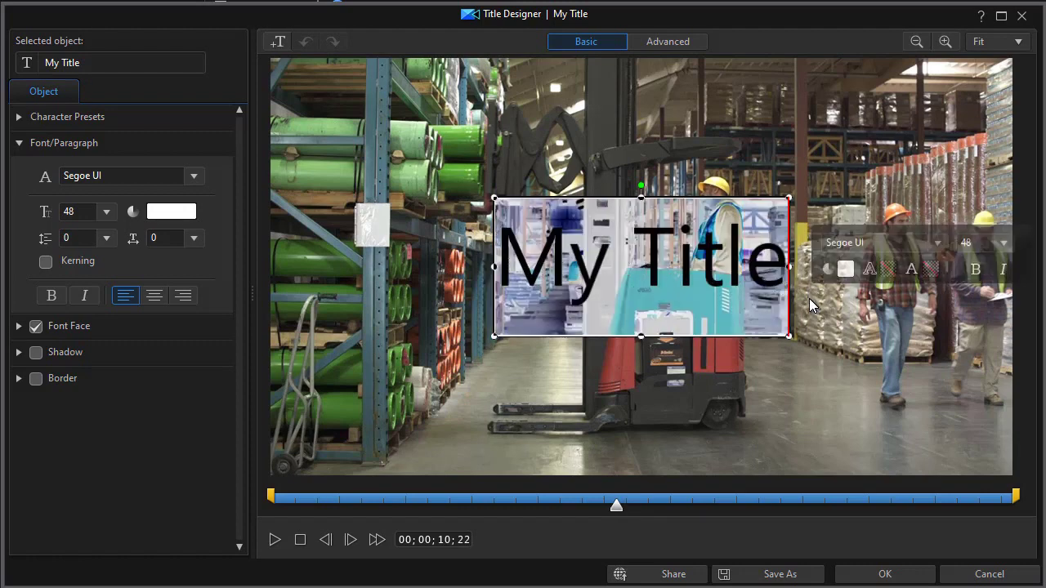
type("ACS")
key("Return")
type("Machi")
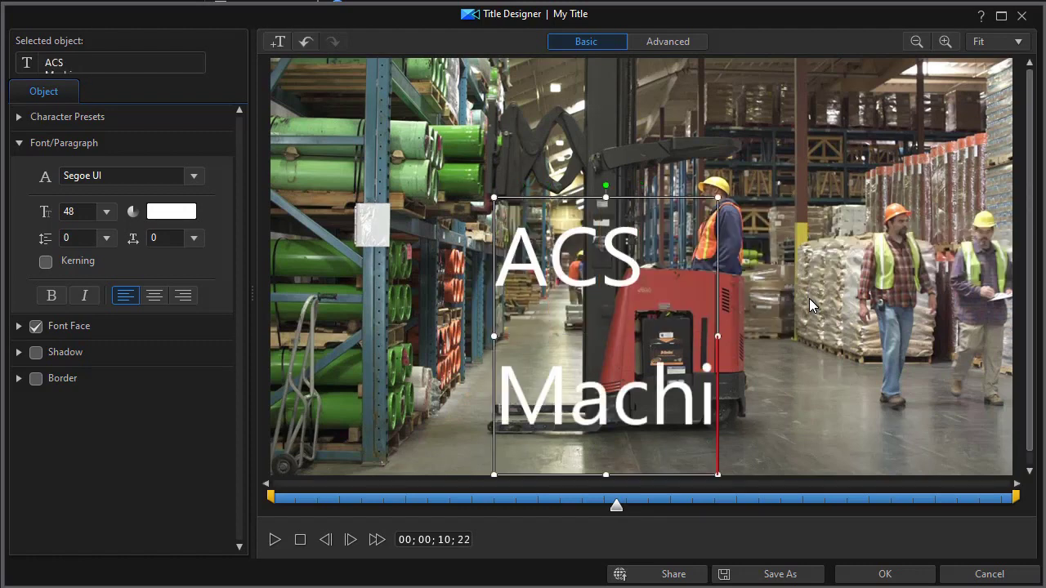
type("nery")
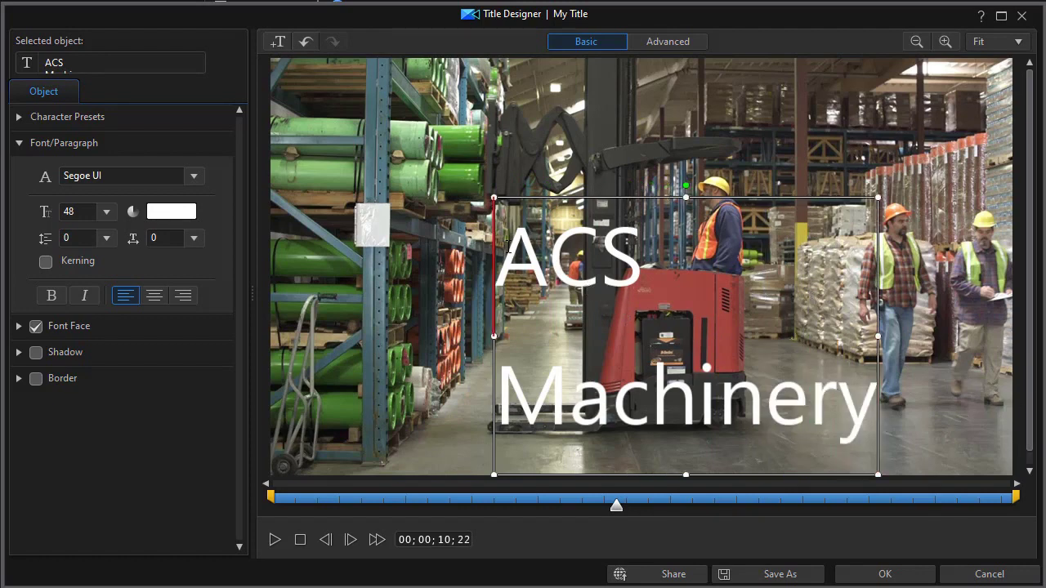
left_click_drag(502, 245, 869, 390)
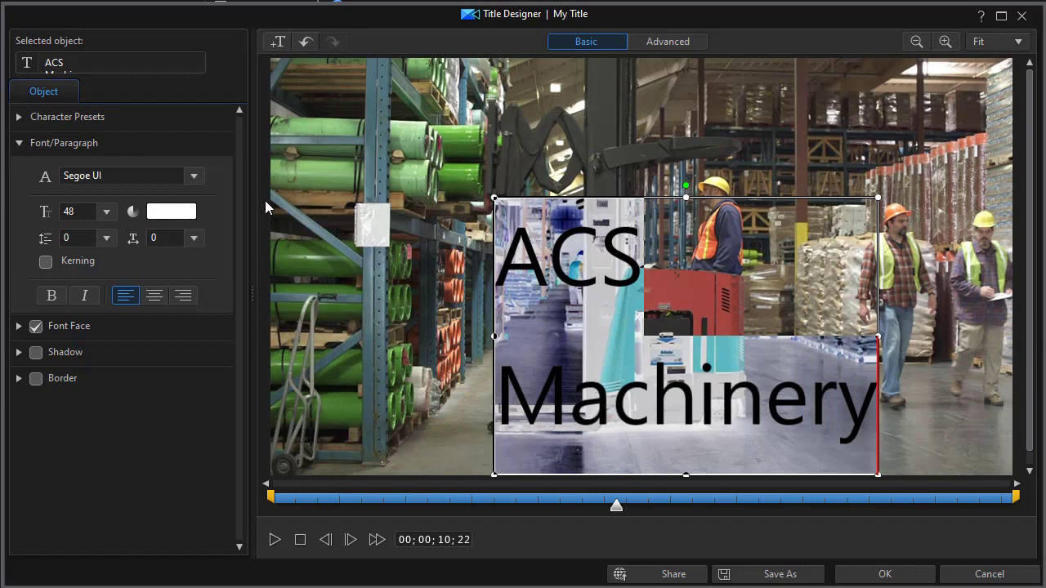
Step: Make the text 26-point Segoe UI Black with -16 line spacing and move it onto the forklift
left_click(107, 212)
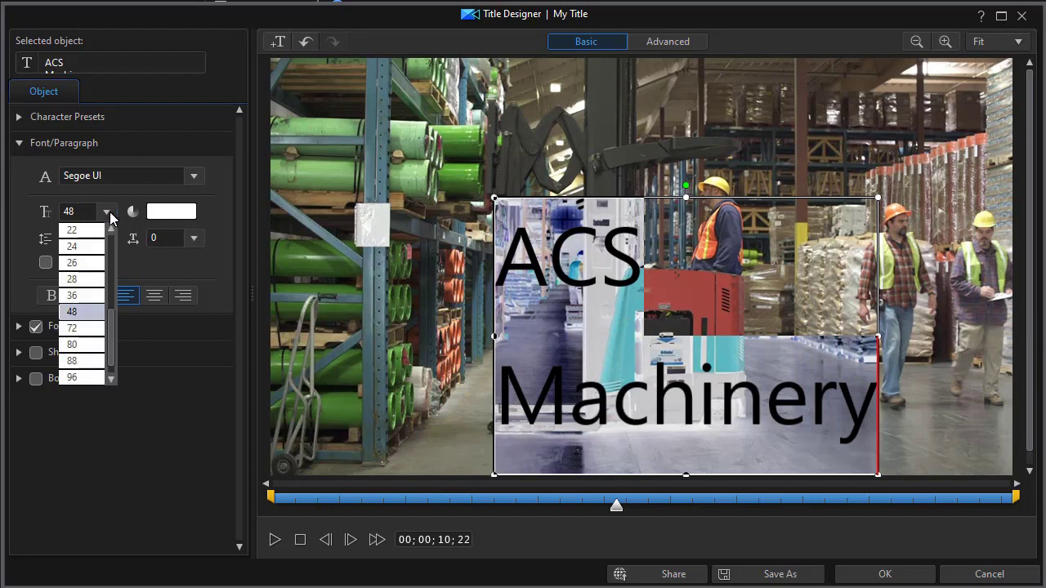
left_click(85, 263)
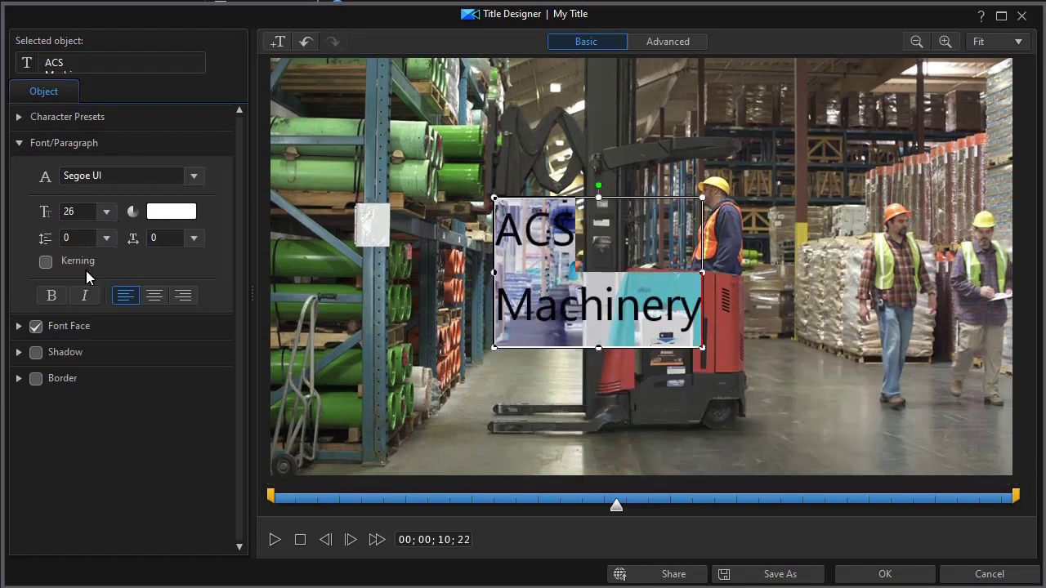
left_click(193, 178)
left_click(162, 214)
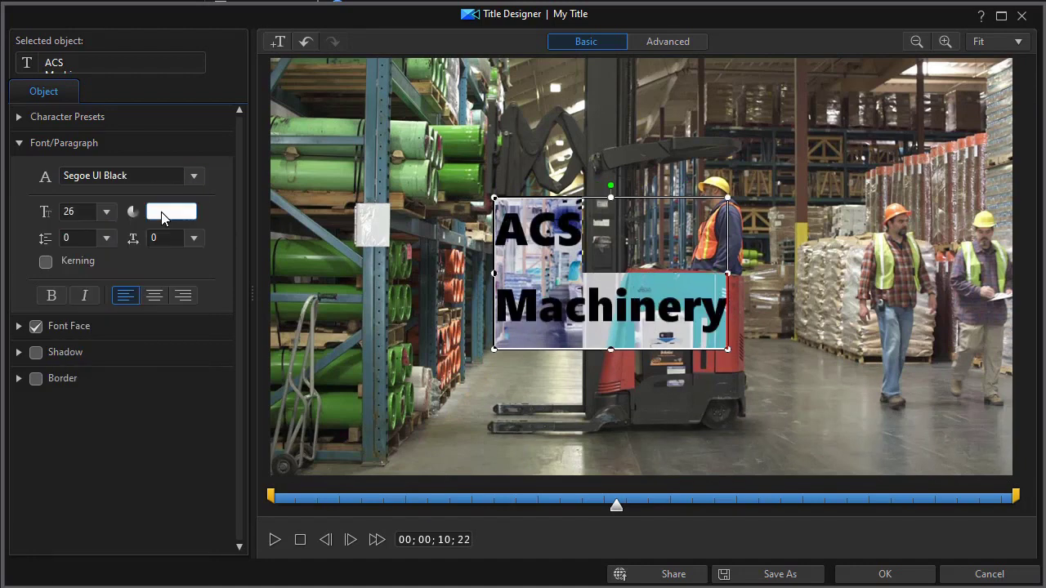
left_click(106, 240)
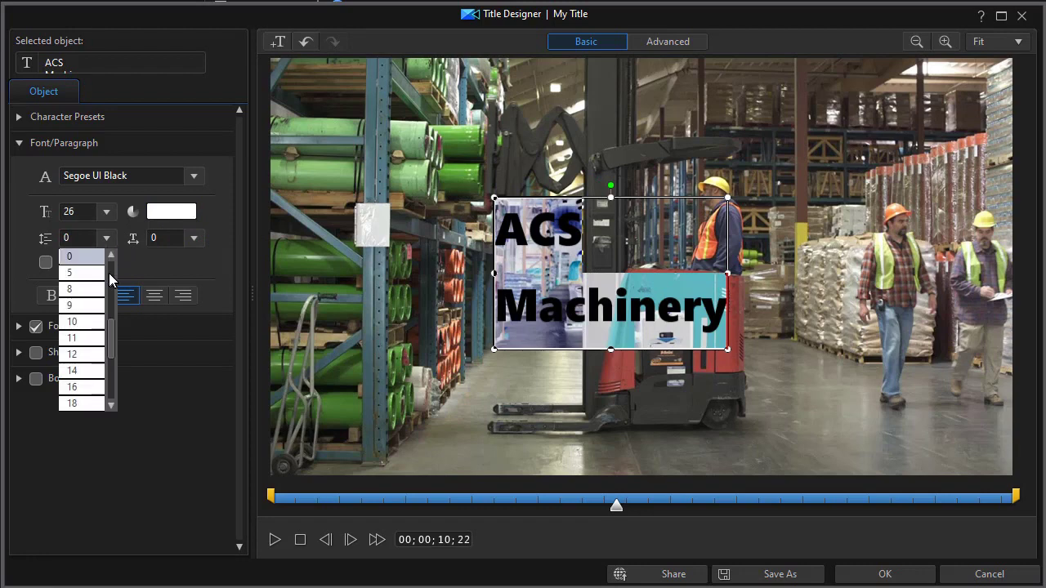
scroll(111, 325, "up", 2)
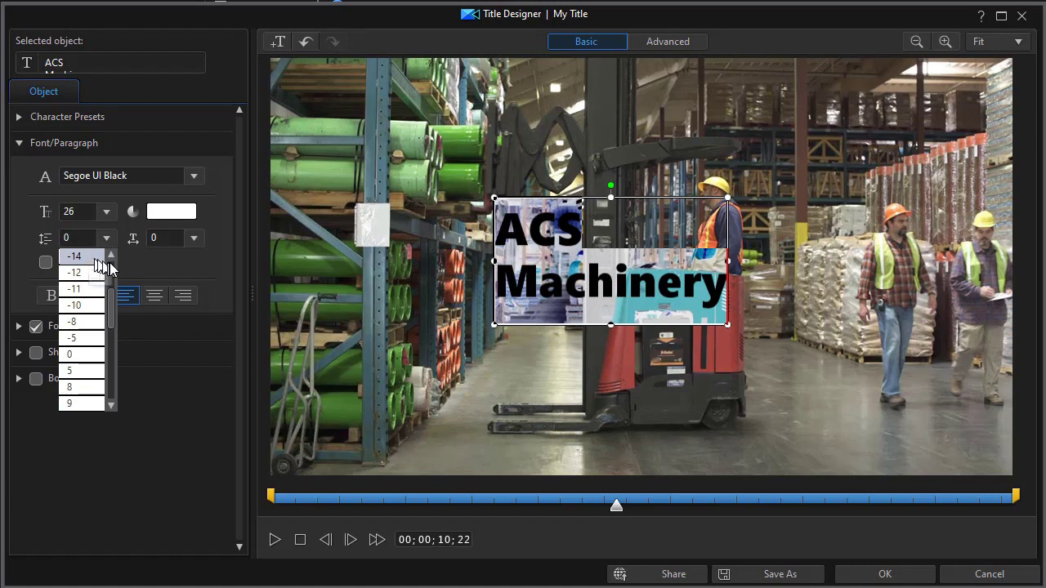
scroll(91, 259, "up", 1)
left_click(96, 258)
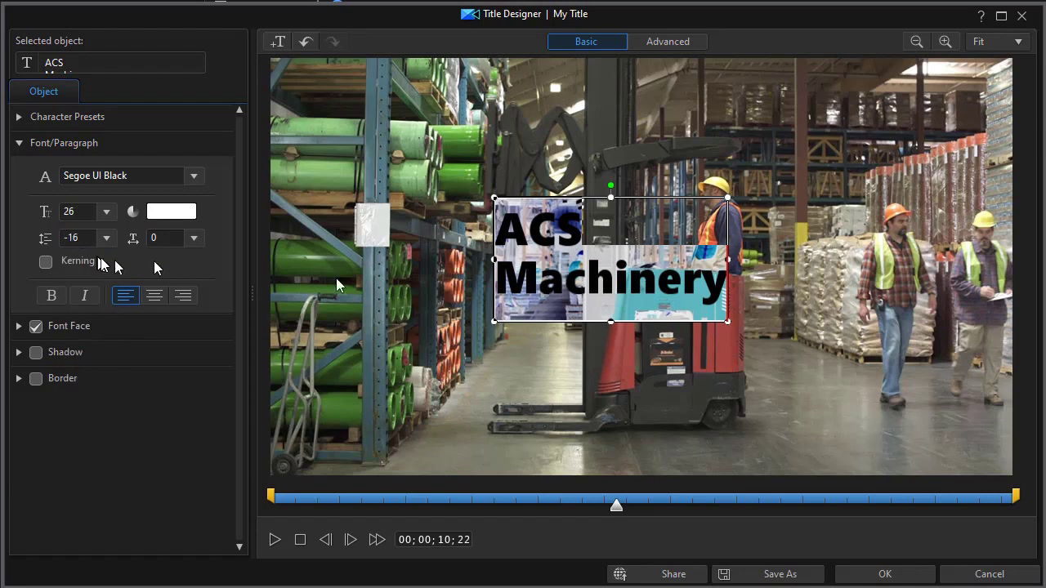
left_click_drag(591, 196, 686, 284)
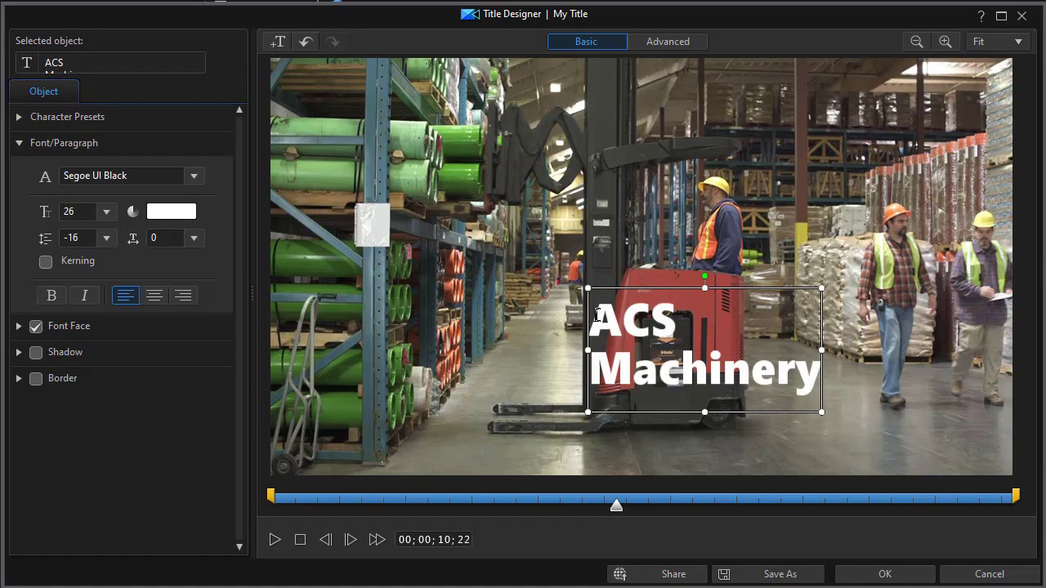
Step: Set the ACS Machinery title's font colour to black
left_click_drag(596, 320, 821, 375)
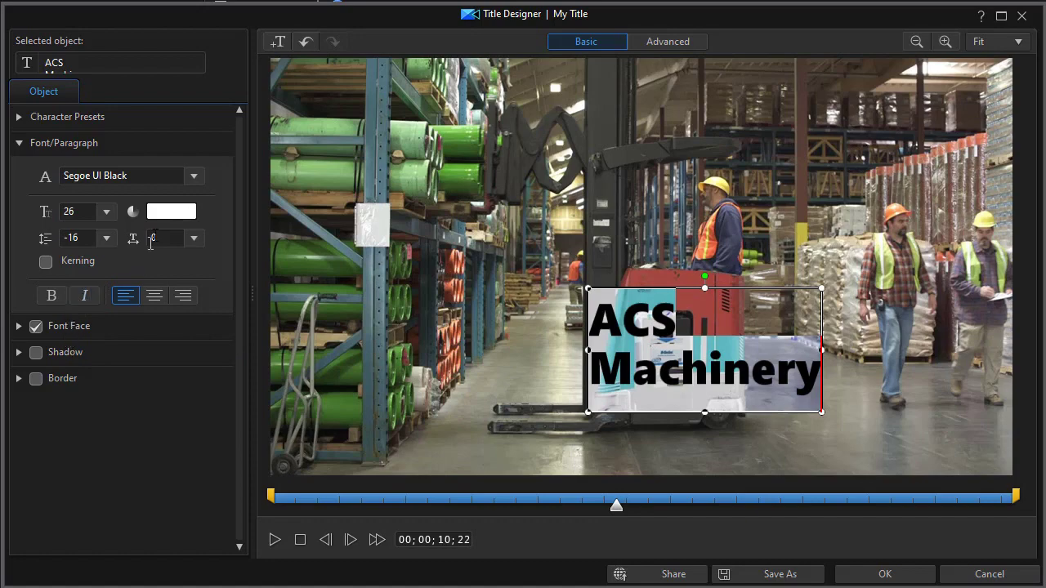
left_click(171, 212)
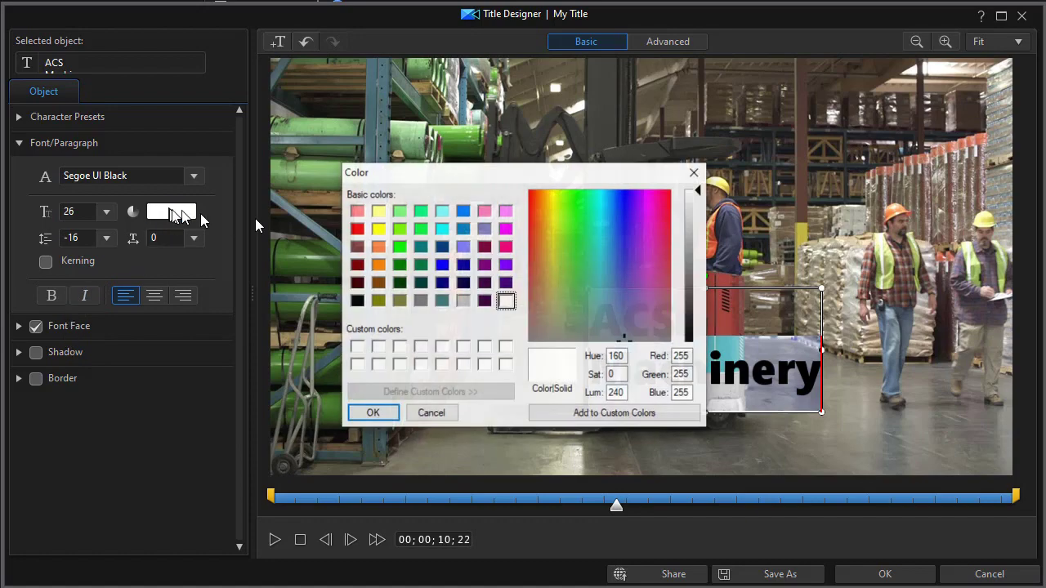
left_click(357, 304)
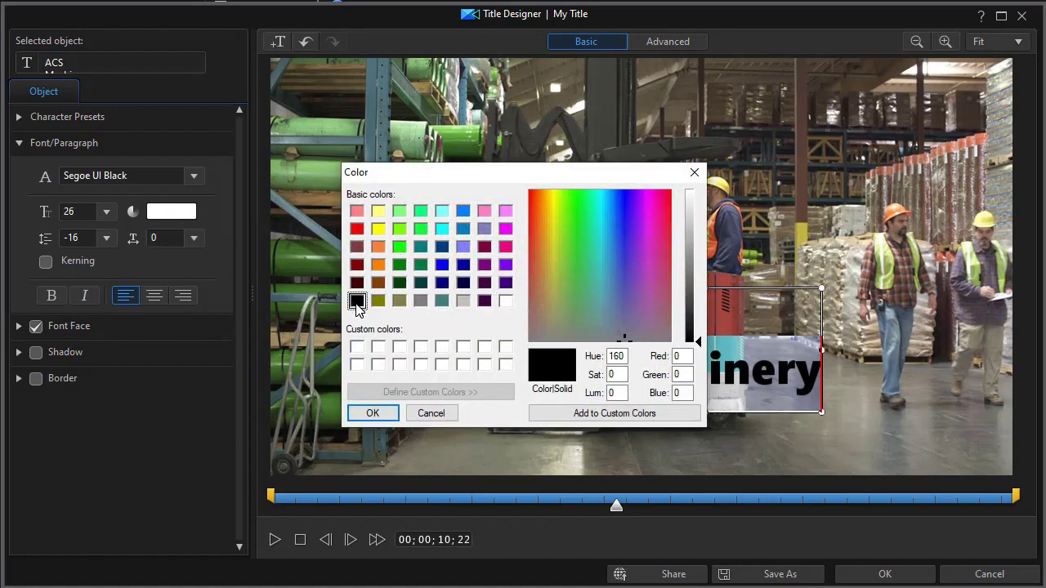
left_click(372, 414)
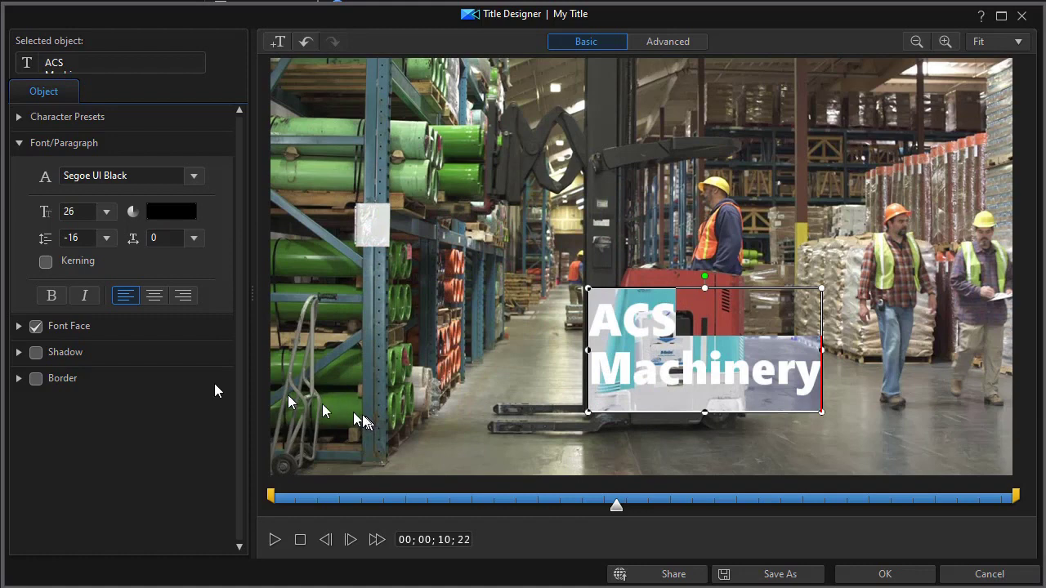
Step: Turn on an orange border around the title text and close Title Designer with OK
left_click(18, 378)
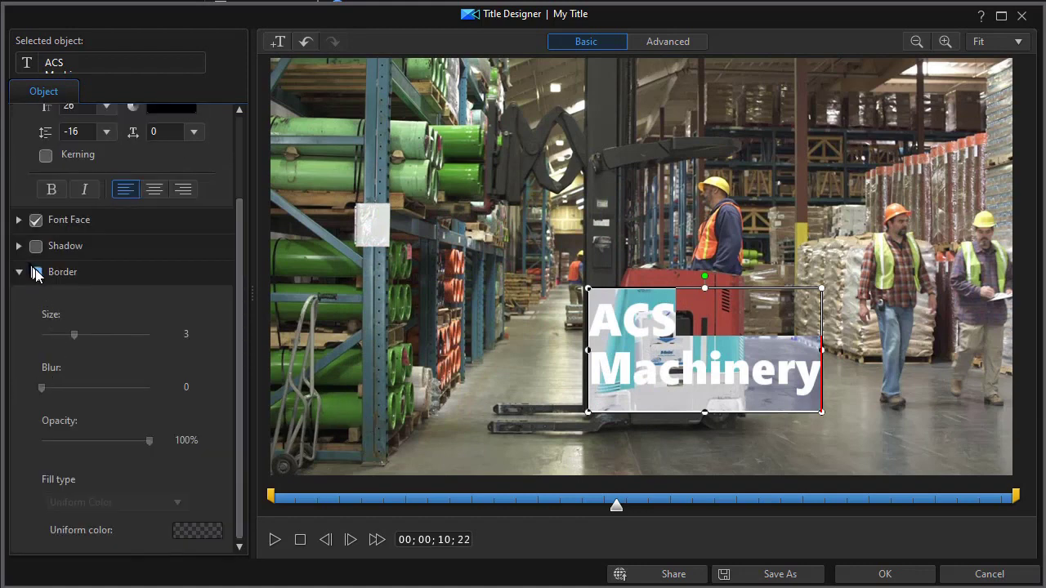
left_click(36, 273)
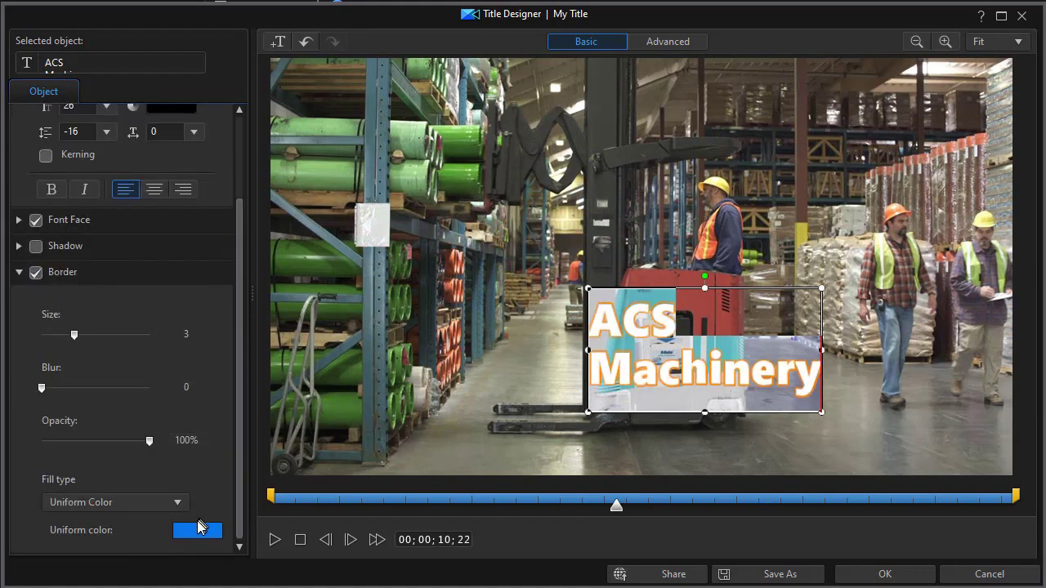
left_click(198, 533)
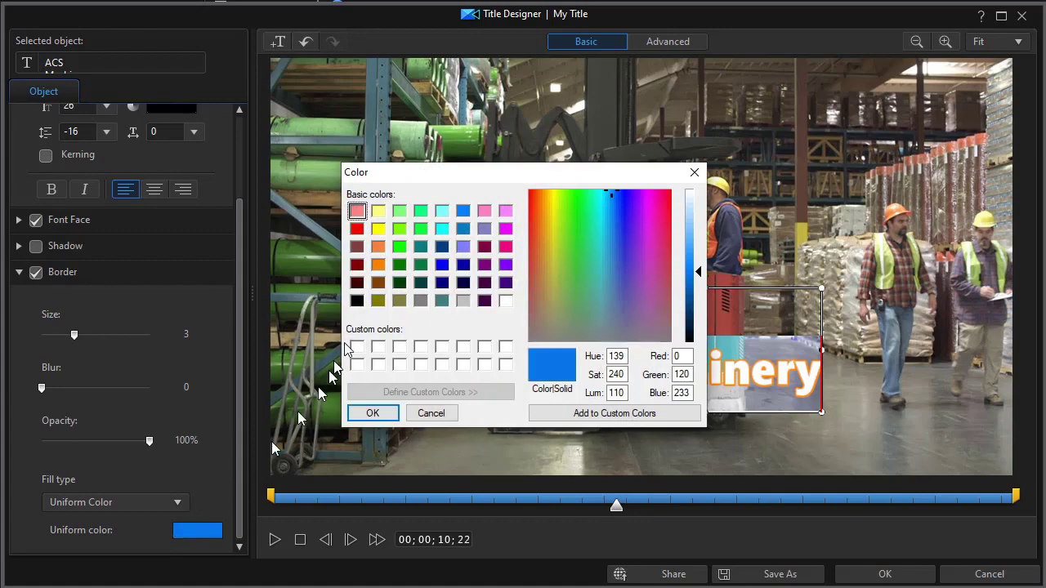
left_click(379, 250)
left_click(374, 413)
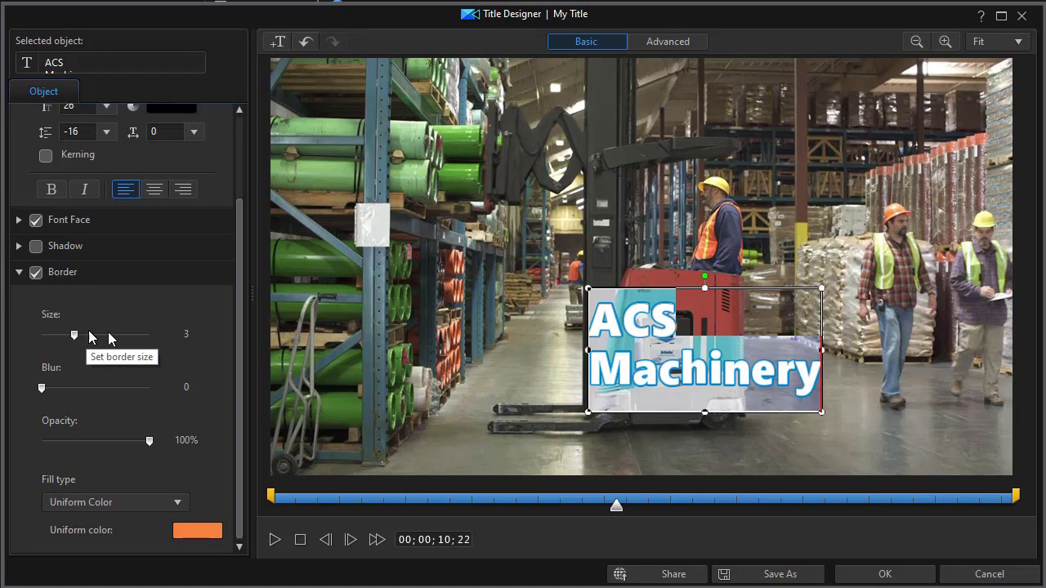
left_click(354, 353)
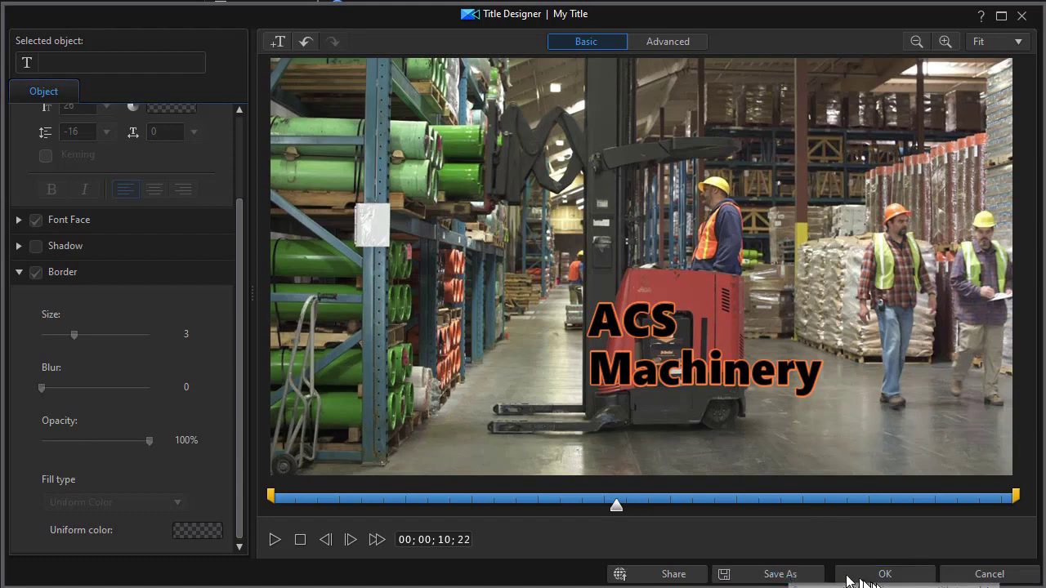
left_click(896, 578)
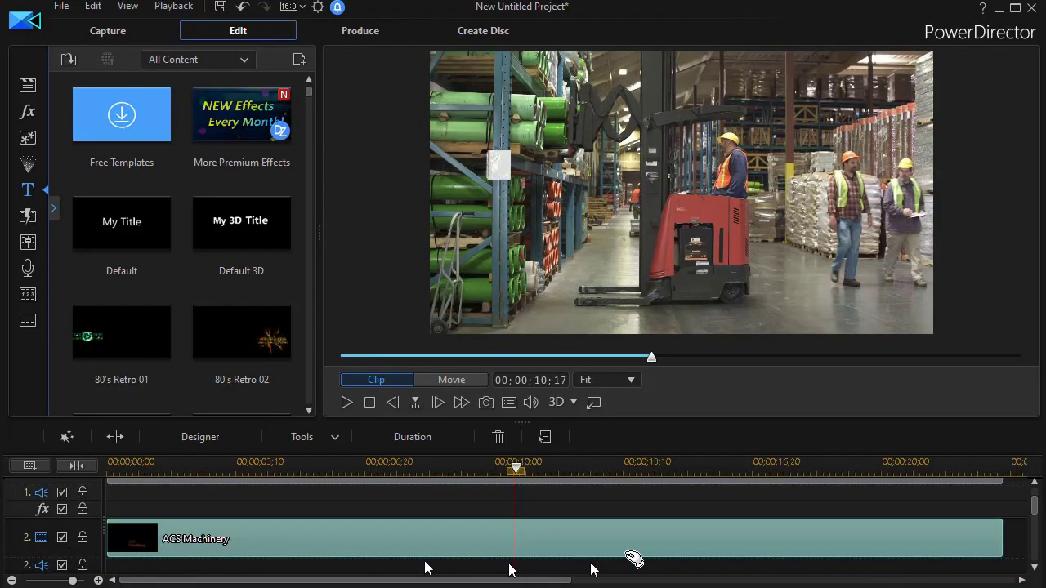
Step: Preview the title from about seven seconds in
left_click_drag(516, 478, 384, 478)
left_click(346, 403)
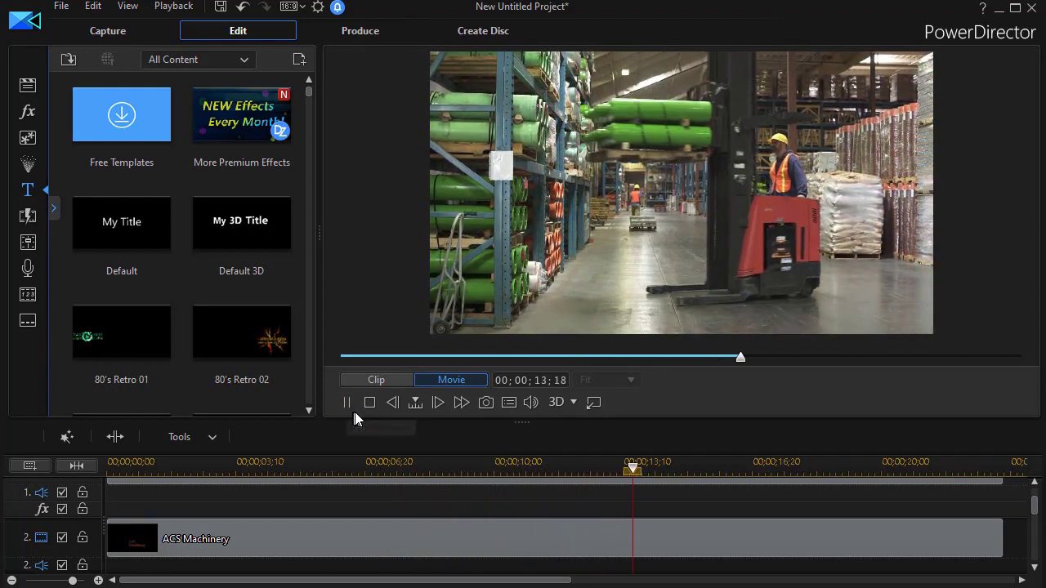
left_click(368, 404)
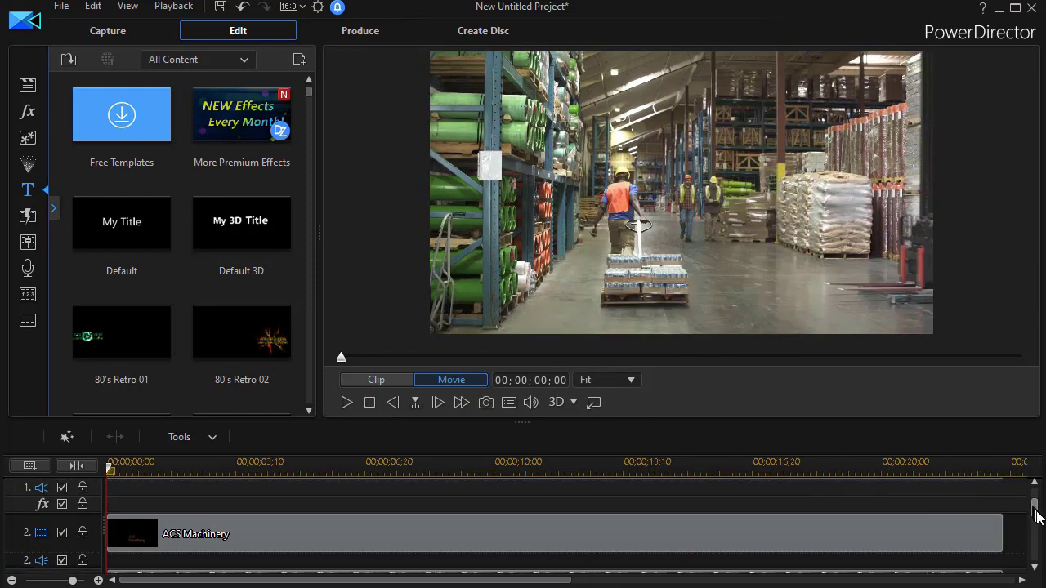
Step: Select the warehouse clip on track 3 and open it in Mask Designer
left_click_drag(1034, 519, 1040, 535)
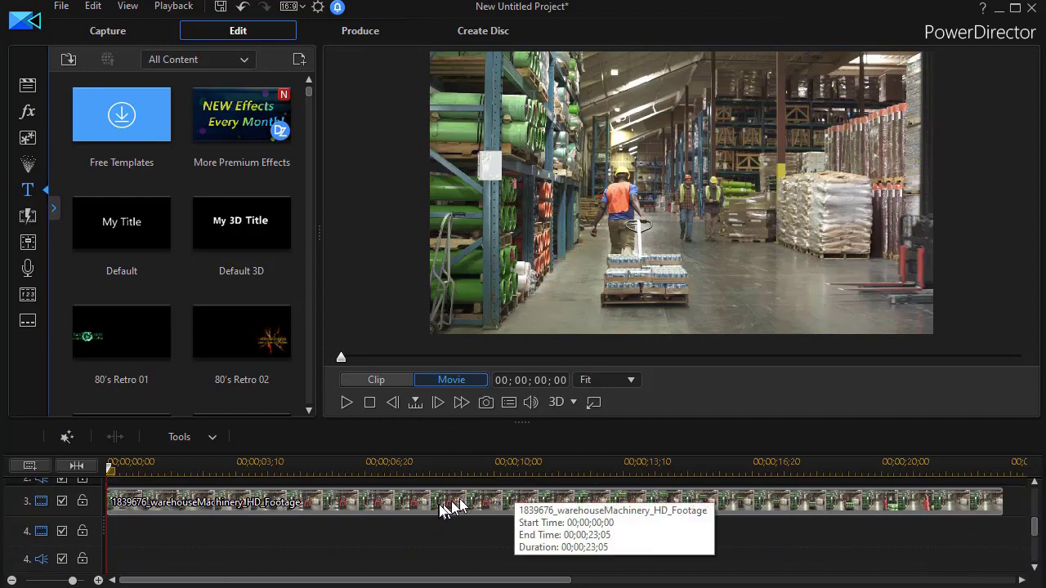
left_click(451, 504)
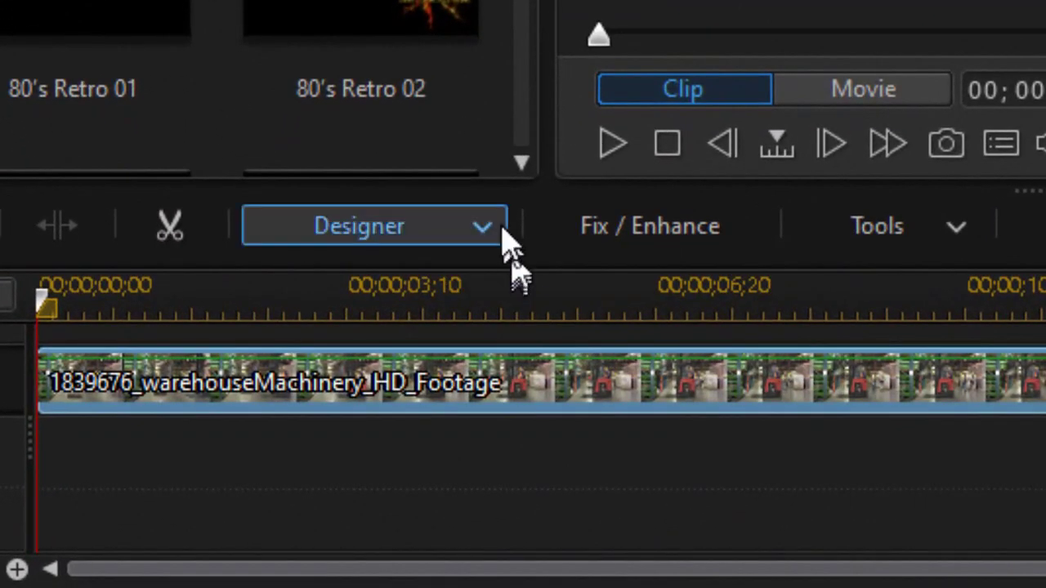
left_click(492, 232)
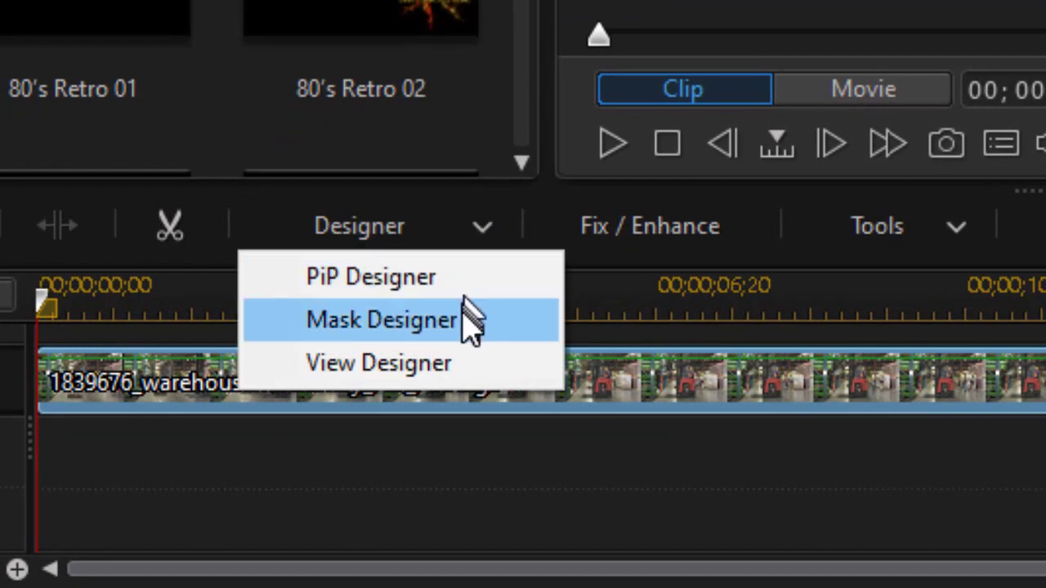
left_click(468, 334)
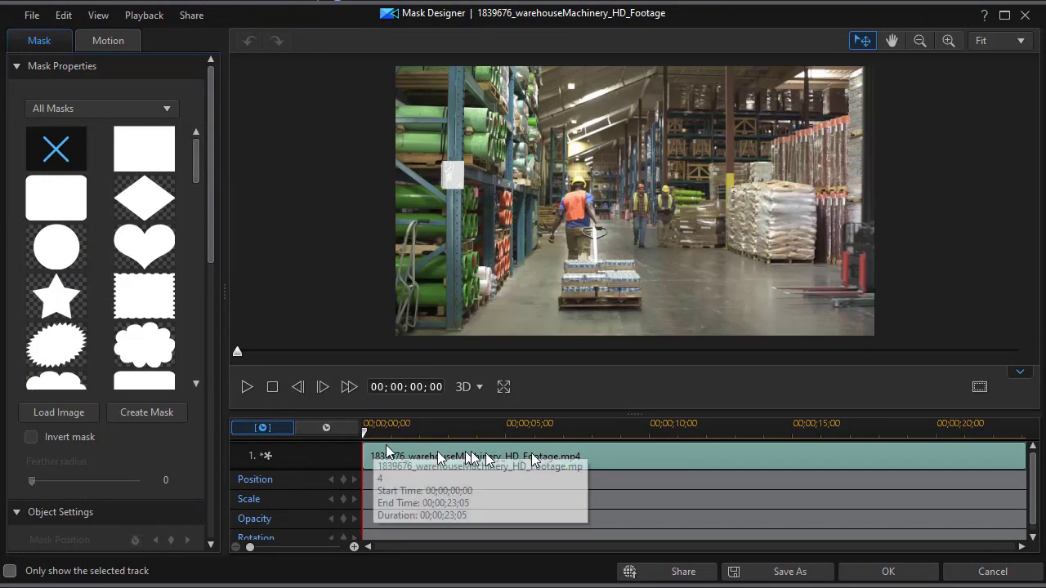
Step: At about 7;20, where the forklift appears, apply a rectangle mask to the warehouse clip
left_click(581, 432)
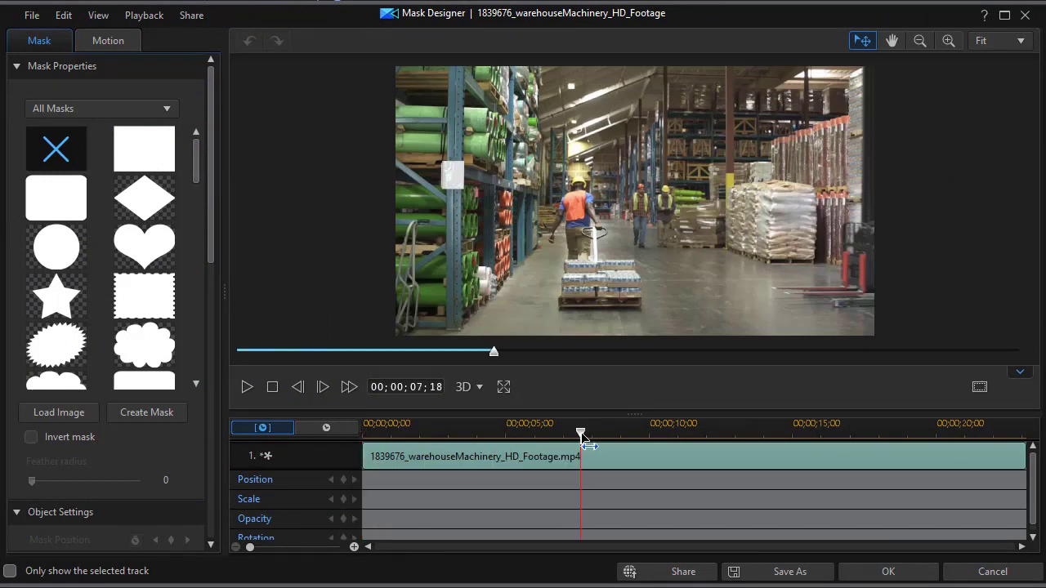
left_click(582, 433)
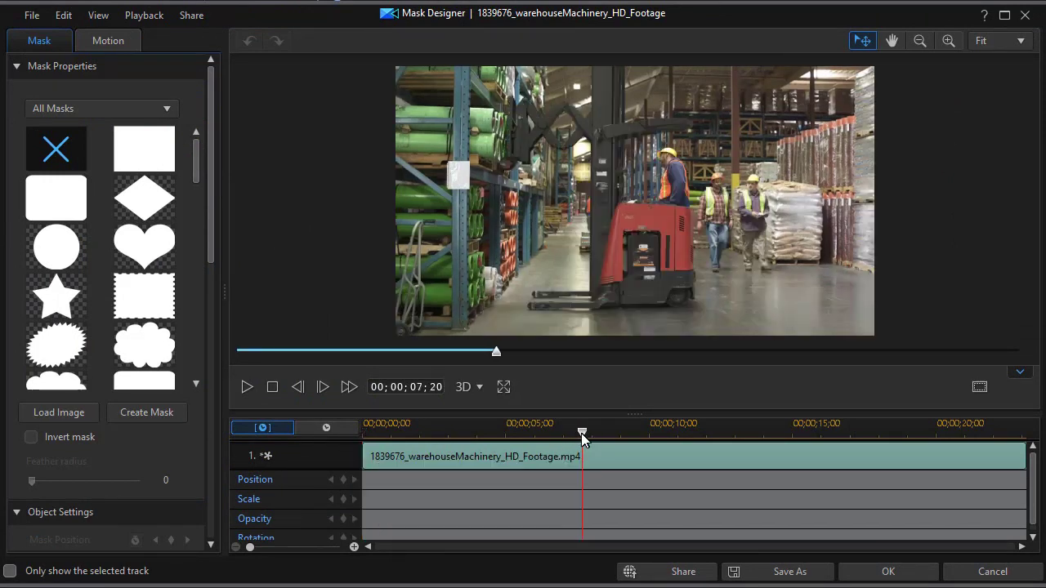
left_click(154, 158)
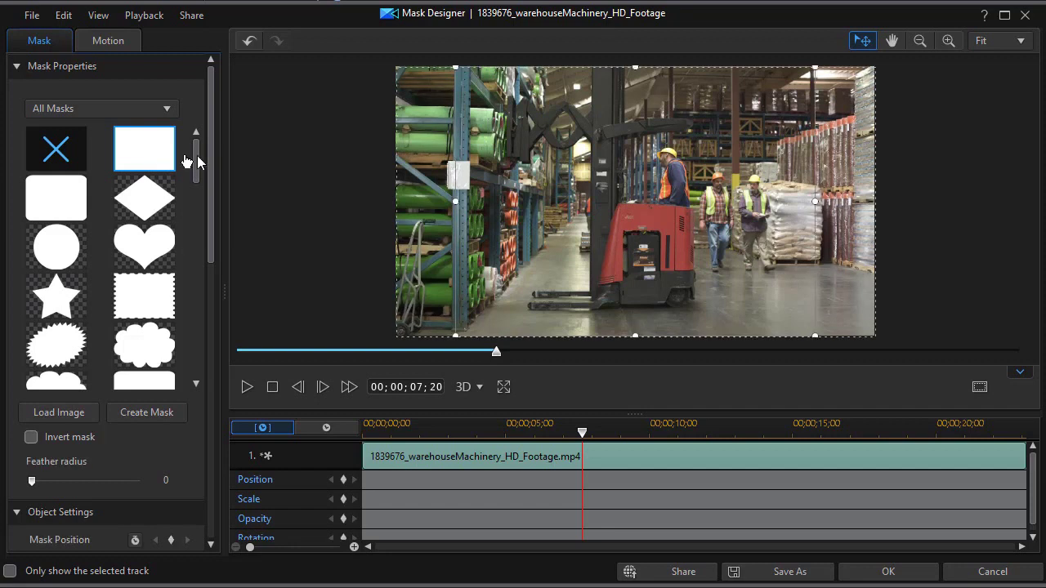
left_click_drag(213, 168, 200, 313)
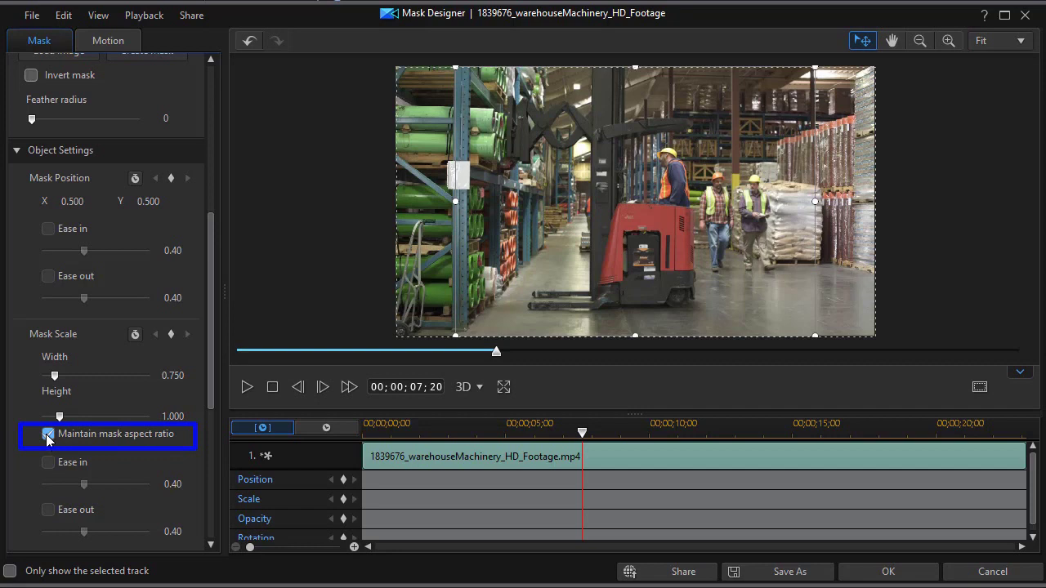
Step: Unlock the mask aspect ratio and reshape it to 0.750 by 0.321 around the forklift
left_click(123, 439)
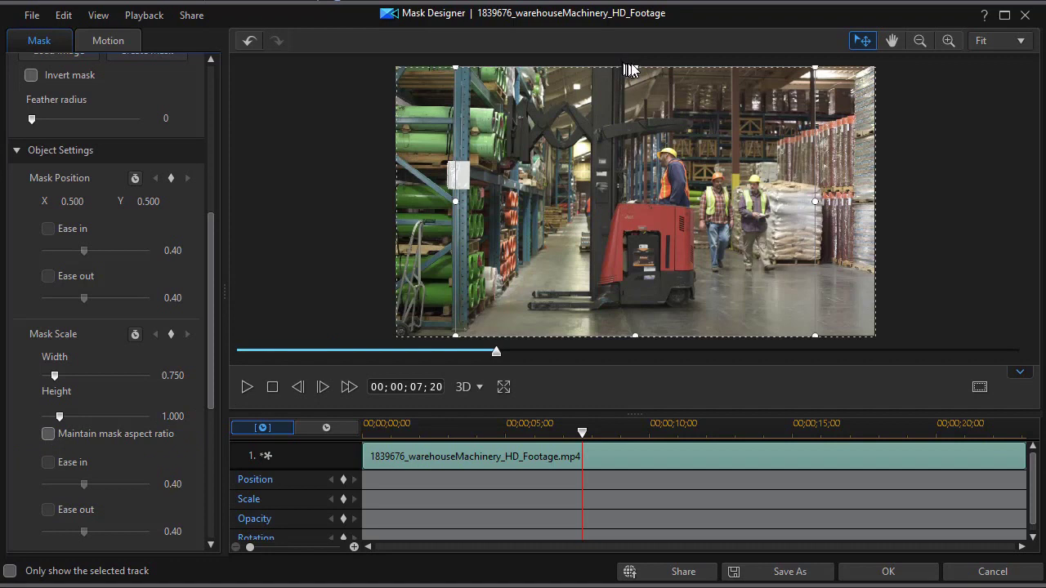
left_click_drag(636, 78, 642, 252)
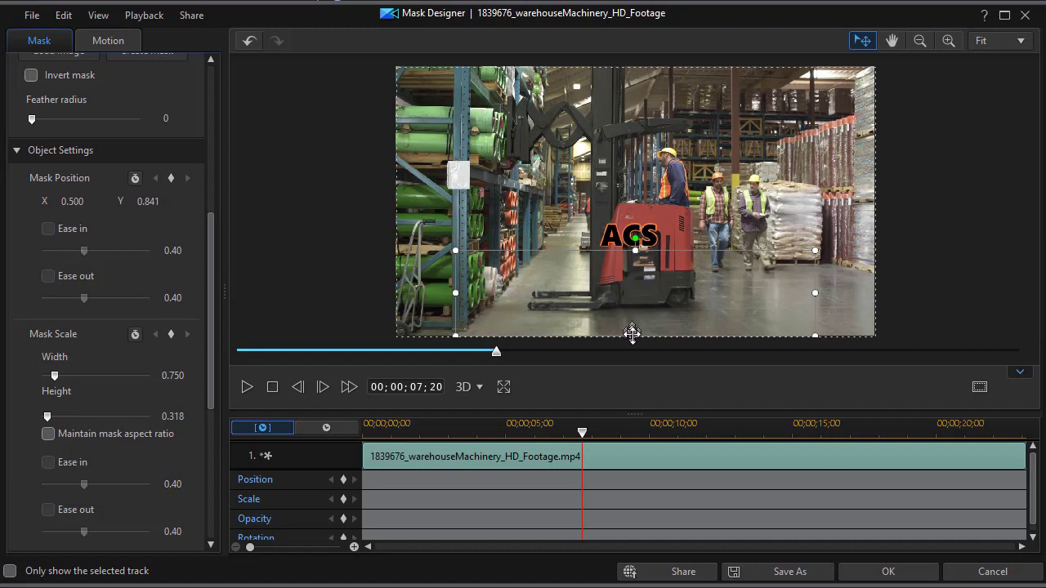
left_click_drag(635, 332, 635, 306)
left_click_drag(532, 269, 590, 255)
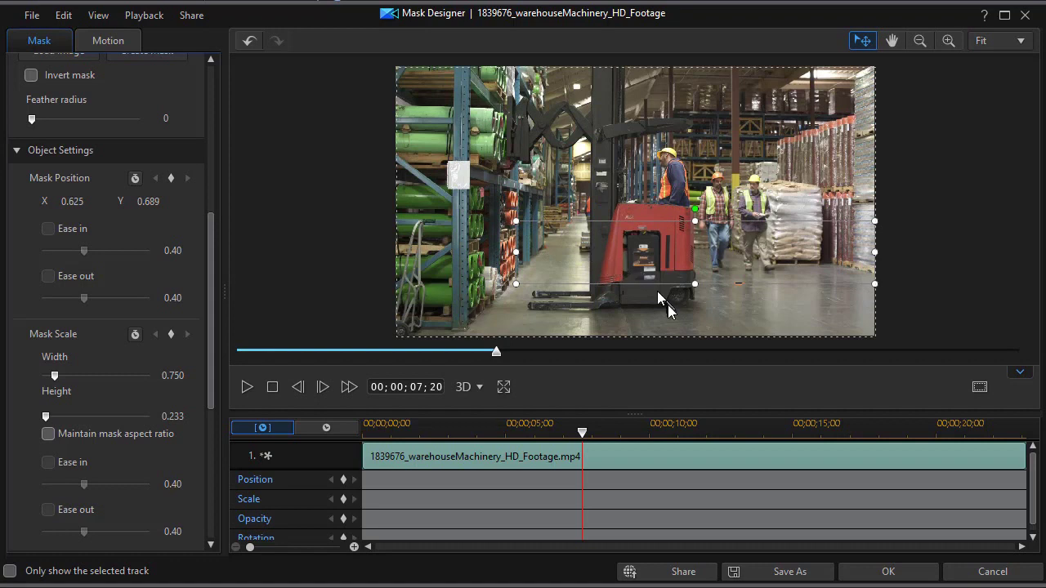
left_click_drag(695, 282, 695, 307)
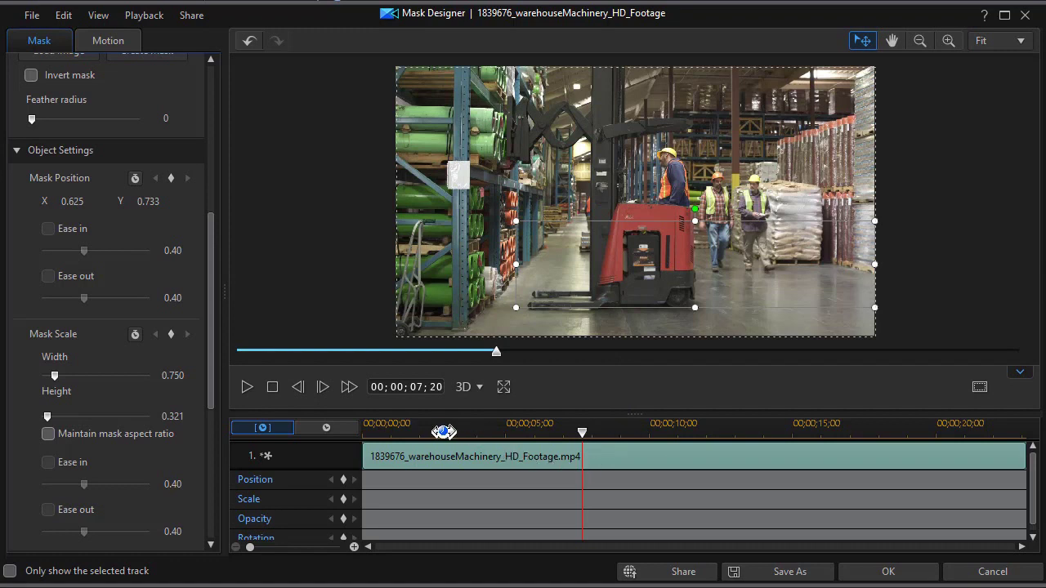
left_click_drag(584, 435, 656, 442)
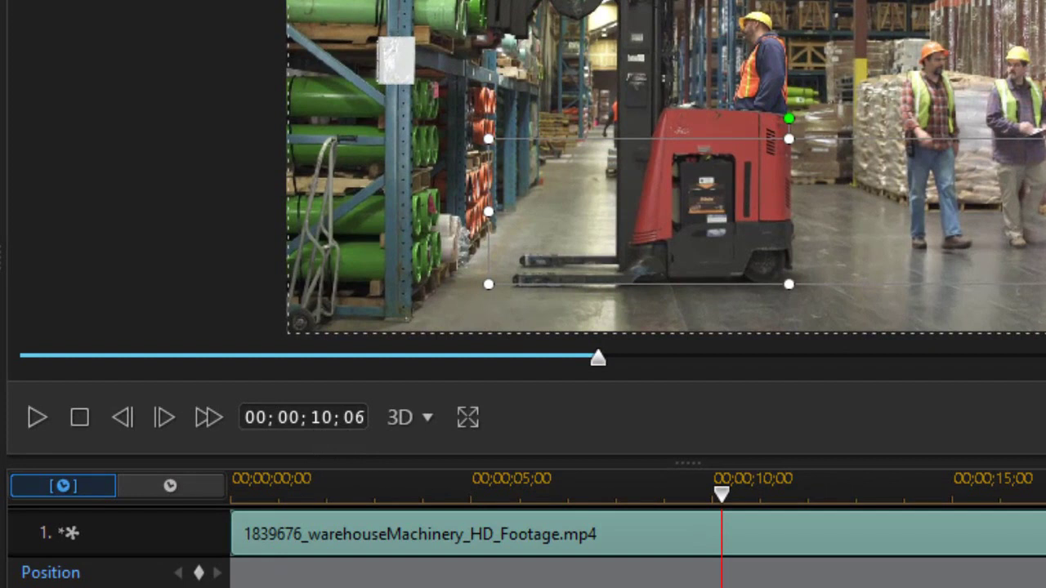
Step: Keyframe the mask position at 10;06, then slide it right with the forklift at 11;05, 12;02 and 12;28
left_click(199, 573)
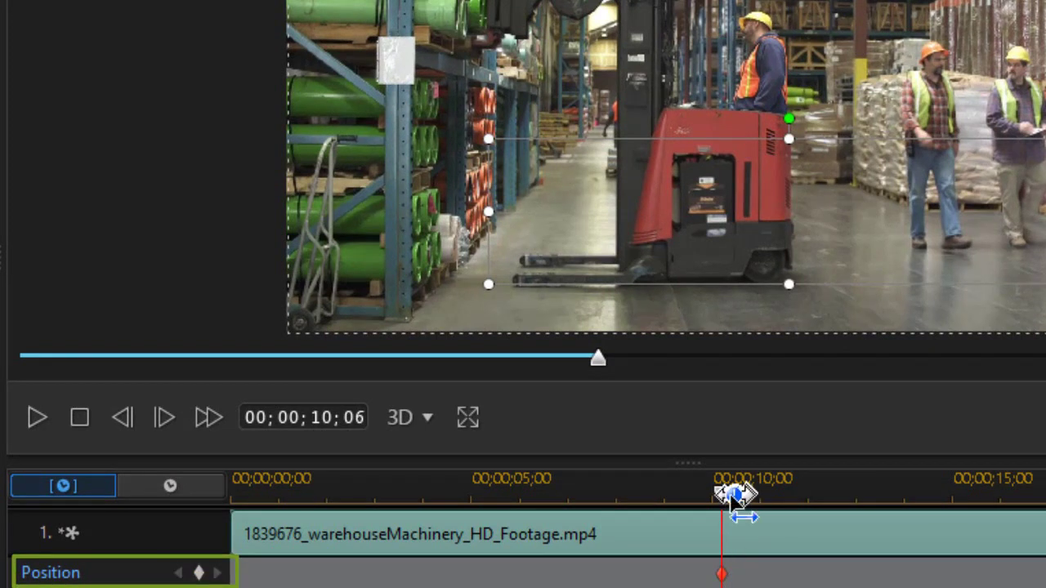
left_click_drag(721, 500, 767, 507)
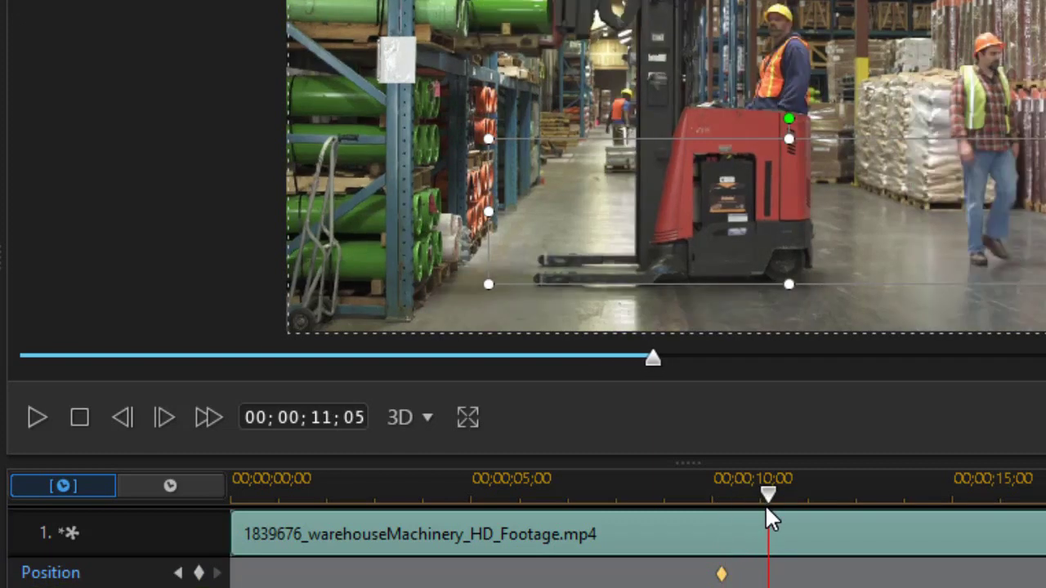
left_click_drag(560, 292, 838, 212)
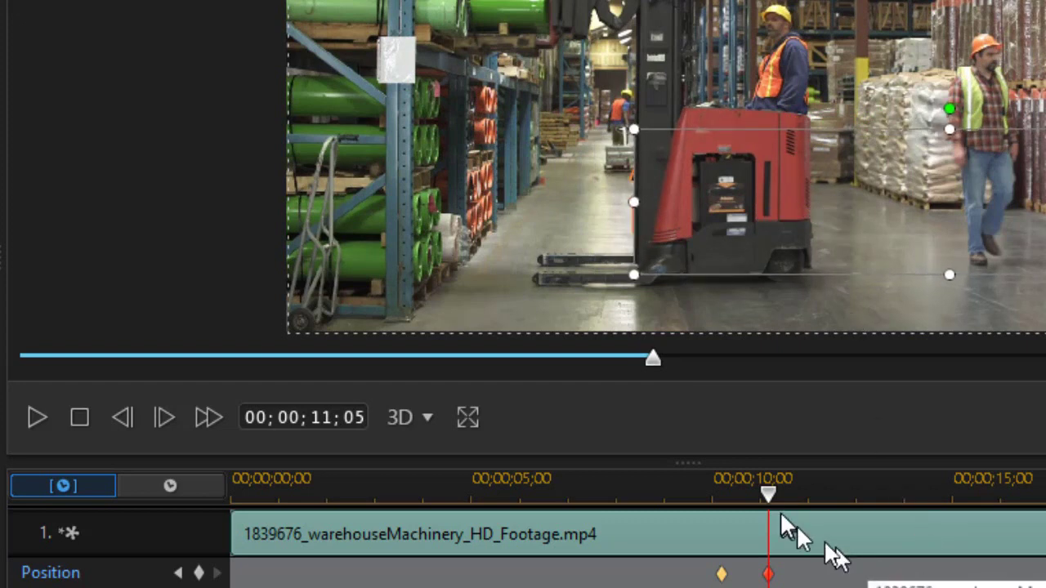
left_click_drag(770, 494, 813, 496)
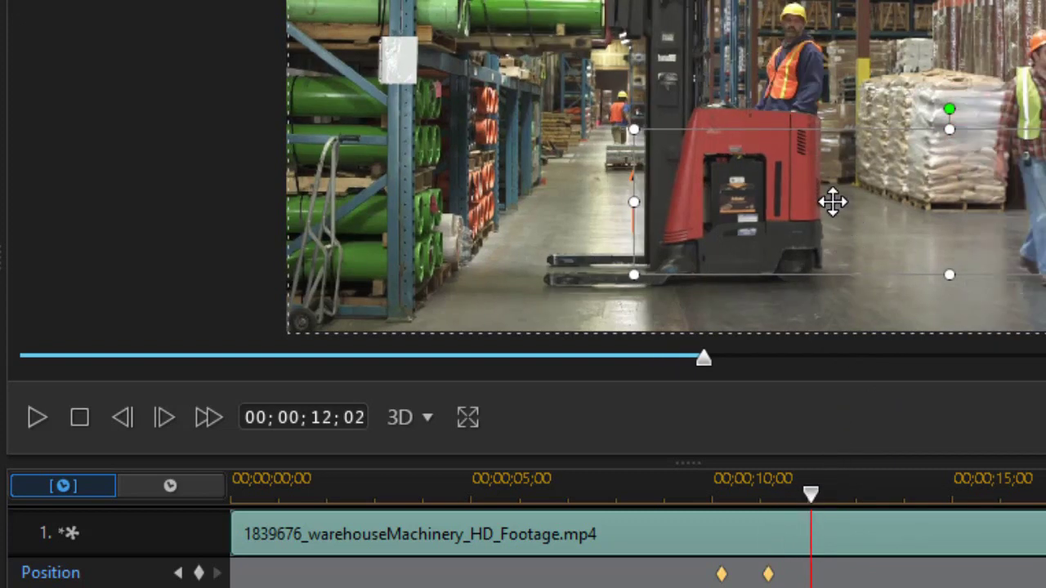
left_click_drag(833, 204, 846, 203)
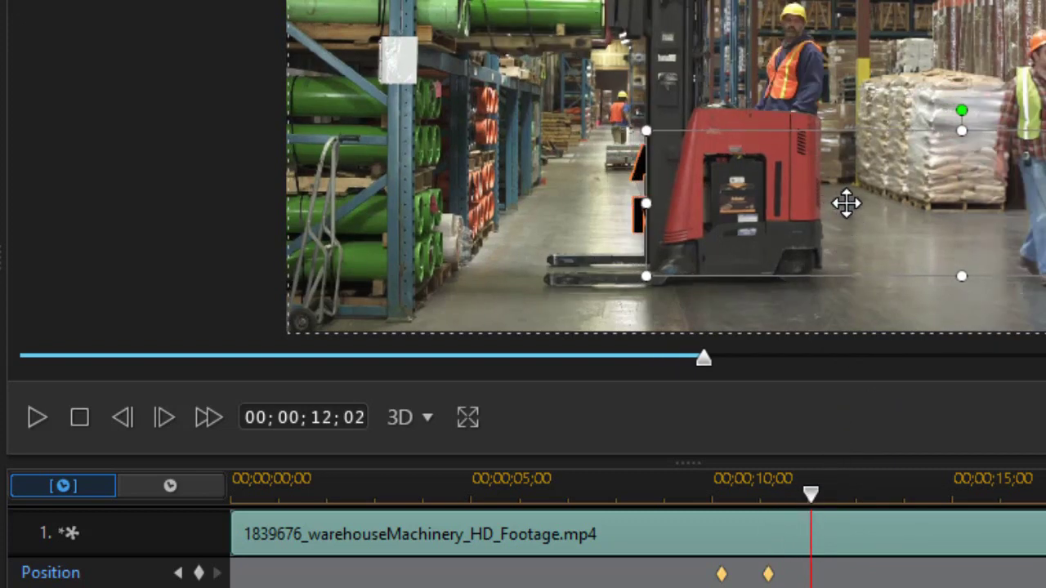
left_click_drag(811, 495, 852, 497)
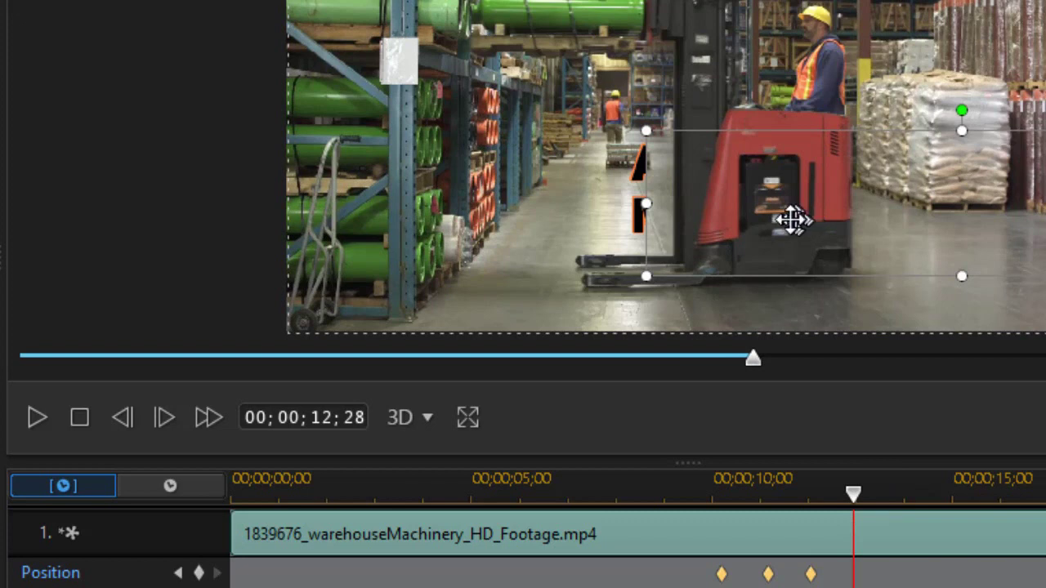
left_click_drag(771, 205, 800, 196)
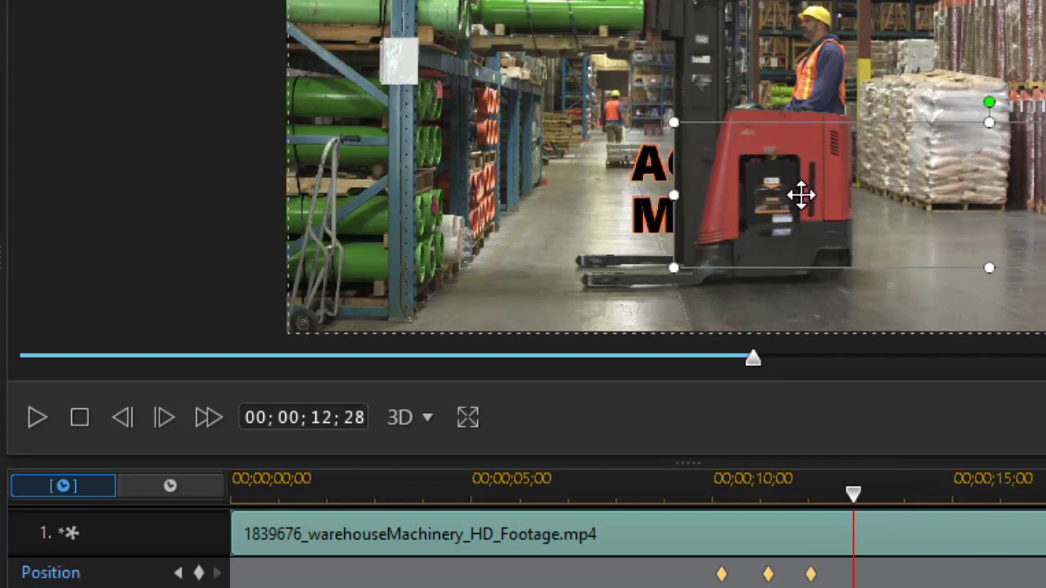
Step: Slide the mask further right at 14;00 and 15;08 to fully reveal ACS Machinery, then replay from the start
left_click_drag(855, 498, 904, 501)
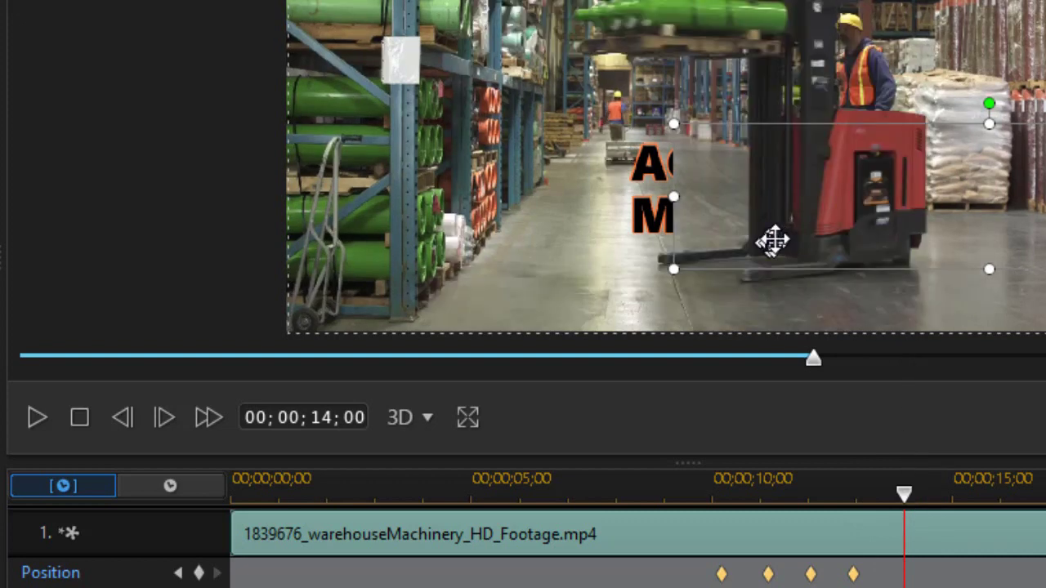
left_click_drag(728, 205, 813, 202)
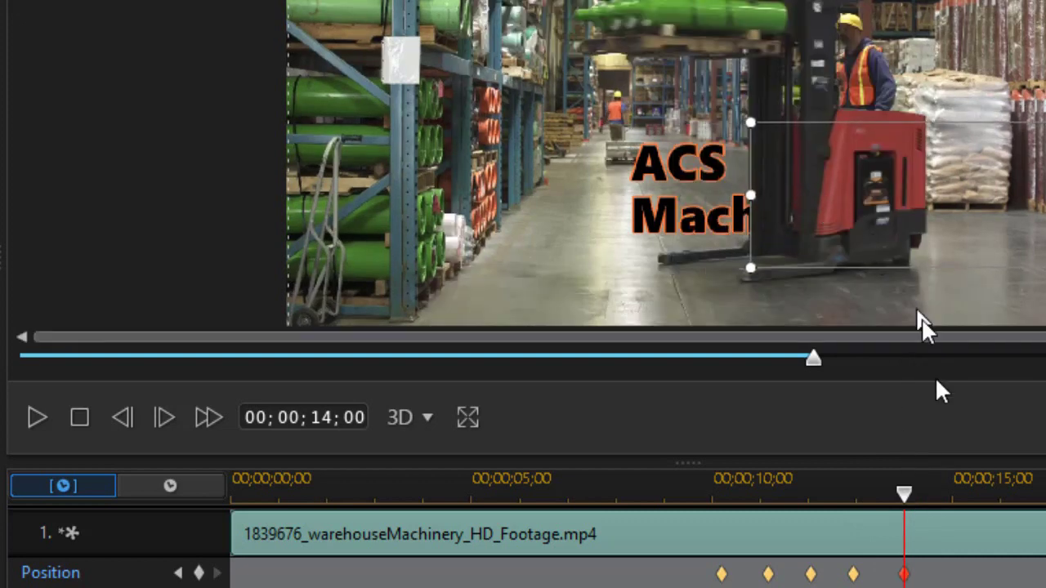
left_click(967, 493)
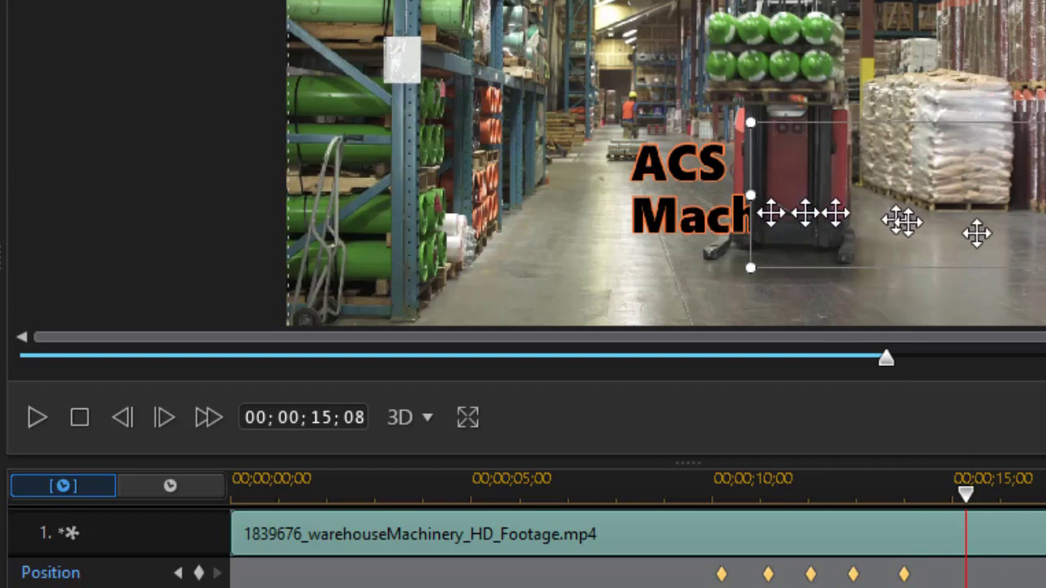
left_click_drag(754, 196, 917, 199)
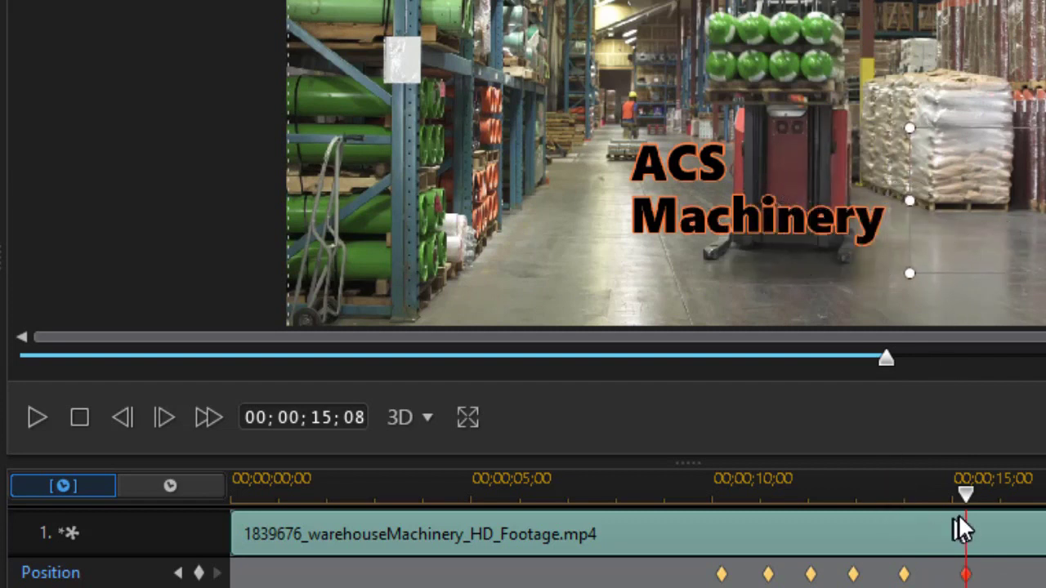
left_click(79, 418)
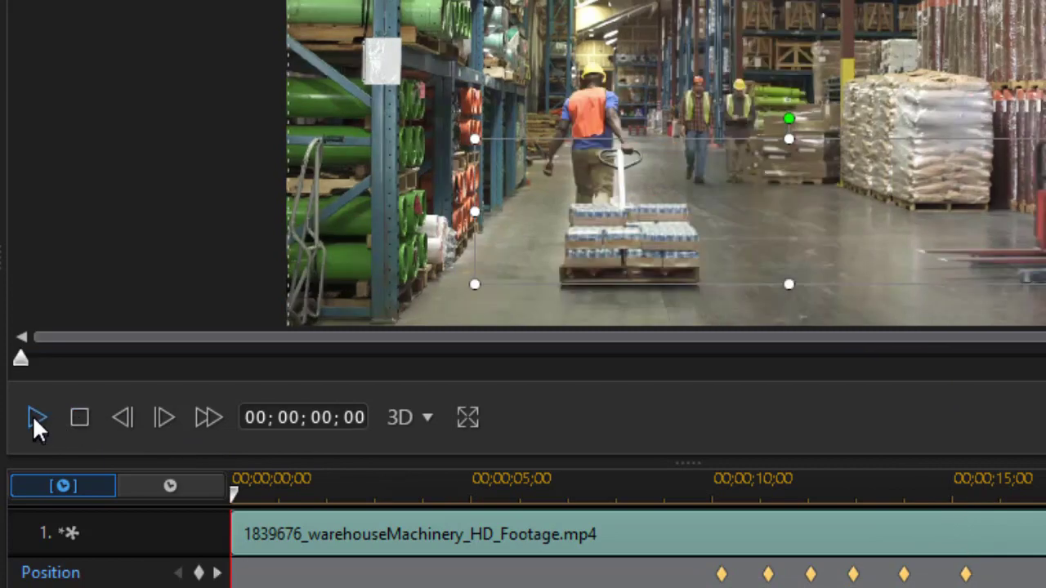
left_click(33, 413)
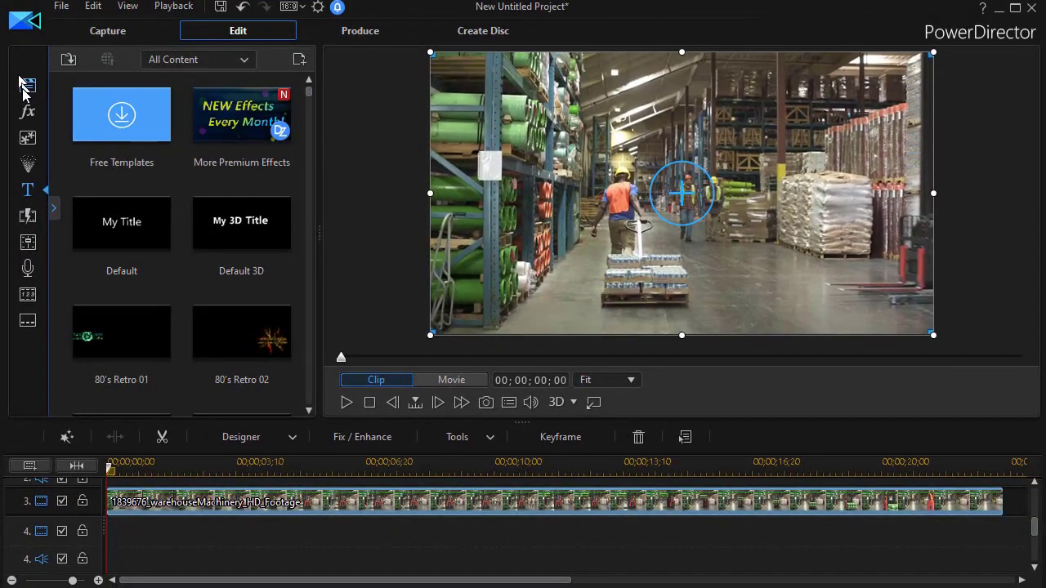
Step: Bring up the imported media files in the Media Room
left_click(22, 82)
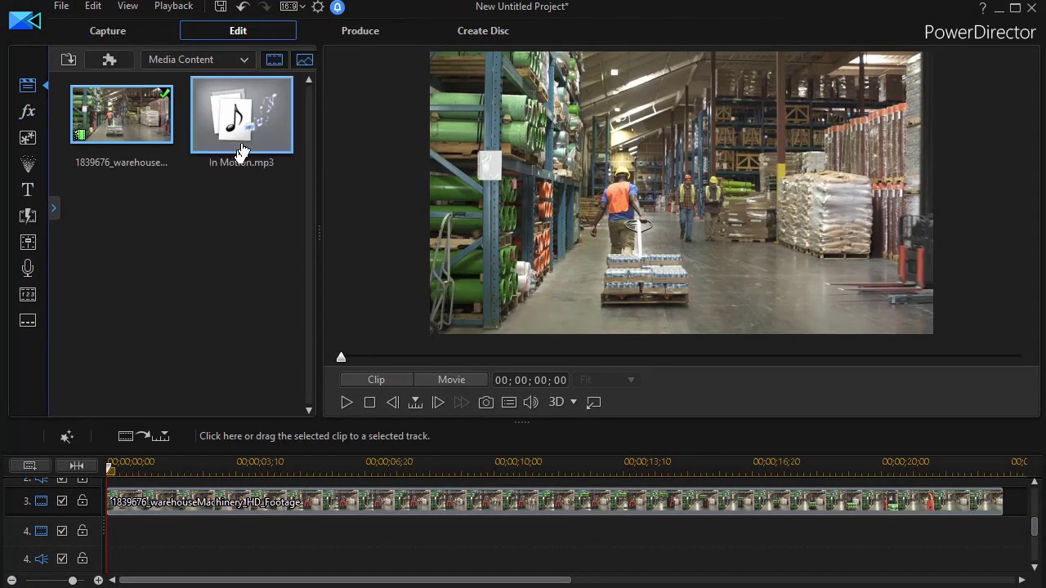
Step: Place In Motion.mp3 on the audio track below the warehouse footage, starting at the timeline's beginning
left_click_drag(243, 118, 97, 557)
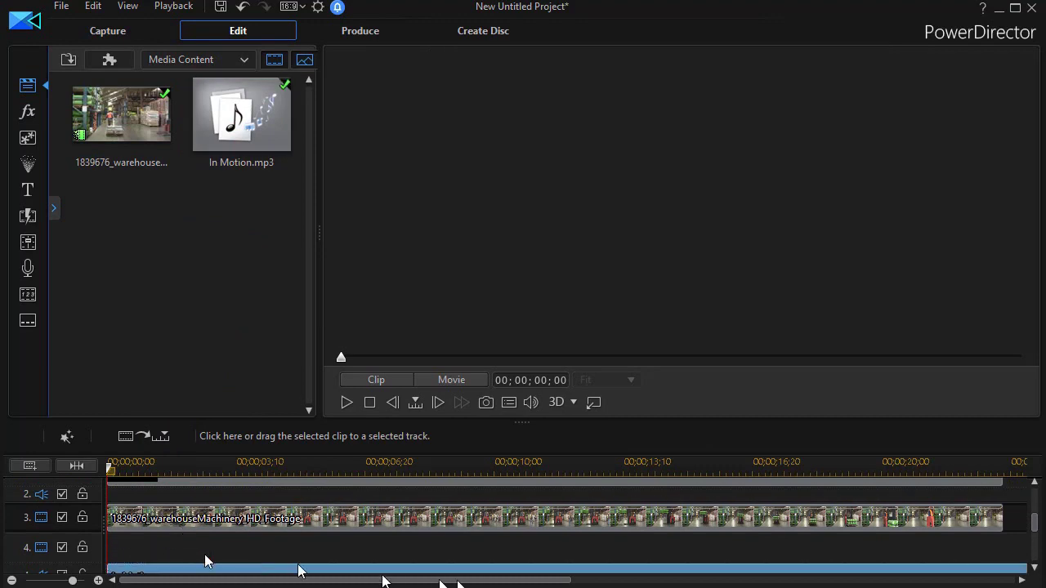